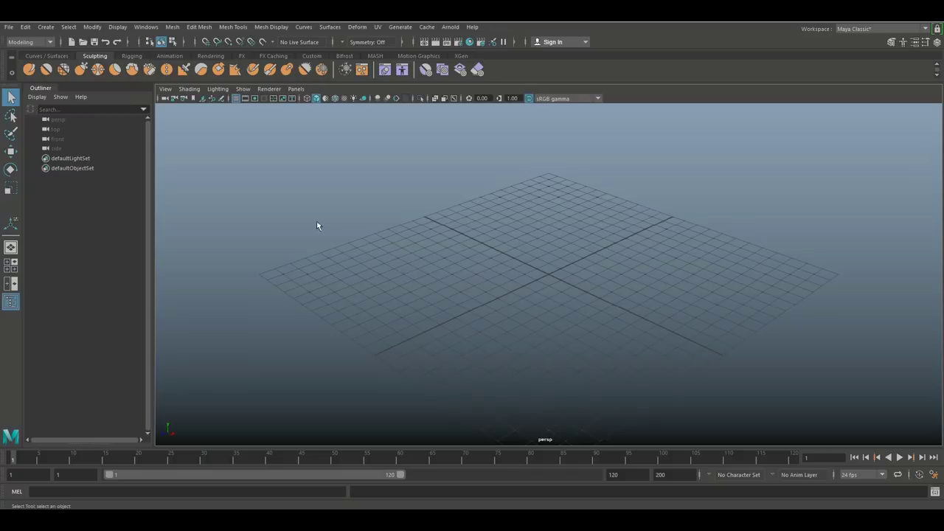
Create a polygon cube and scale it into a long rectangular box.
key(space)
click(185, 163)
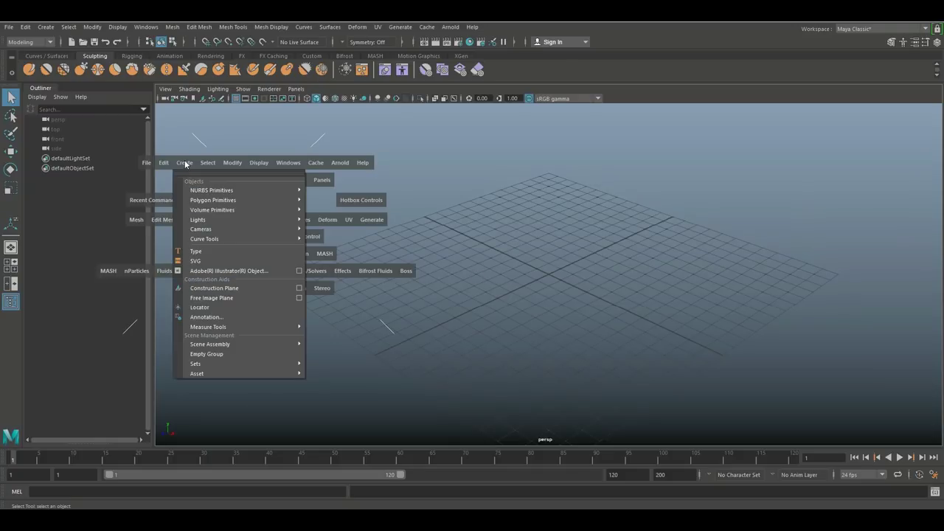
click(352, 220)
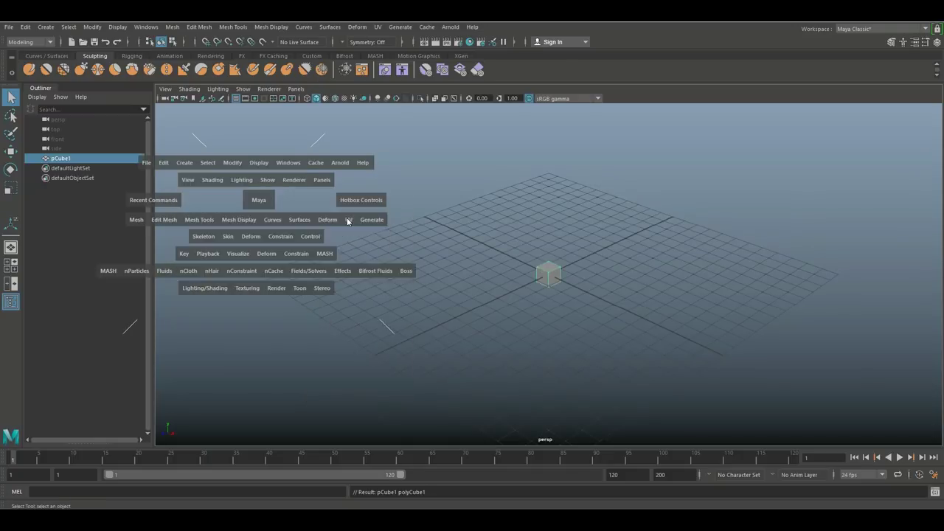
key(r)
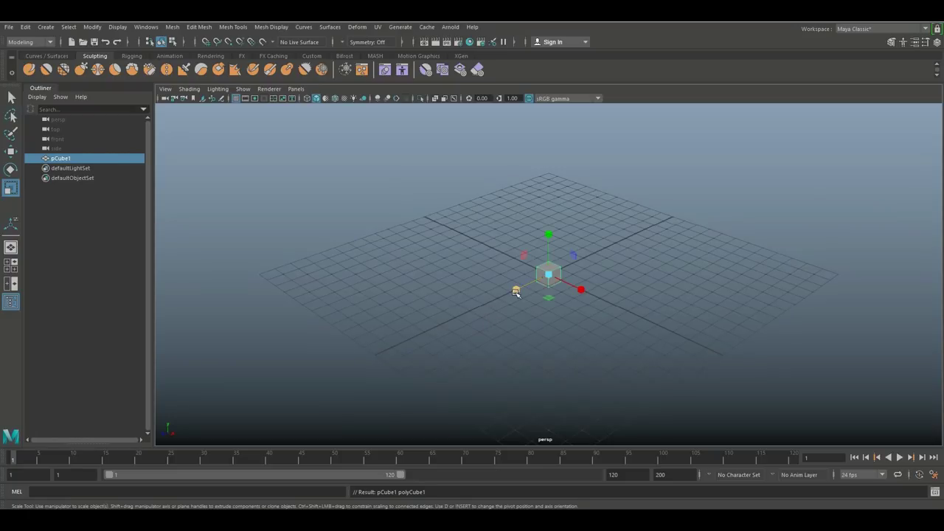
drag(517, 290, 433, 358)
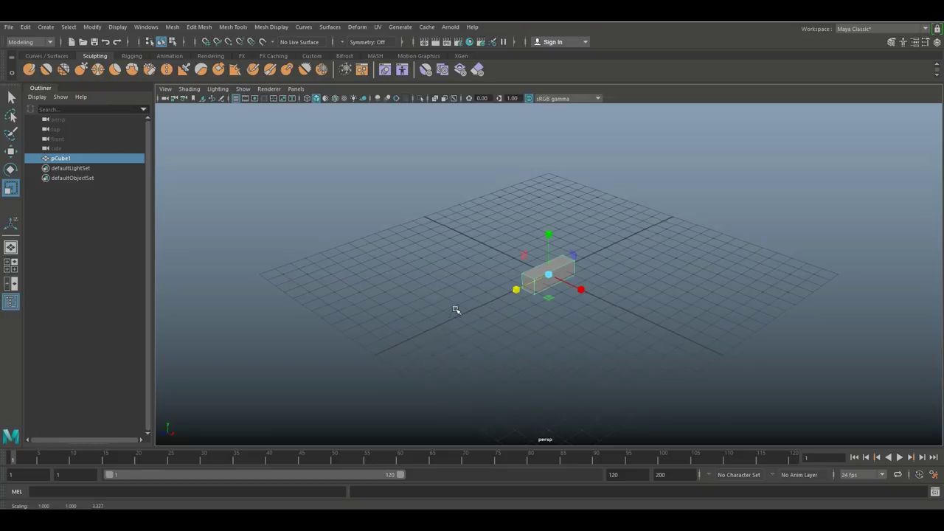
Orbit, pan and zoom the view to inspect the stretched box.
mouse_move(440, 304)
alt+mouse_down()
mouse_move(571, 308)
mouse_move(555, 312)
alt+mouse_up()
mouse_move(556, 322)
alt+middle_down()
mouse_move(489, 320)
mouse_move(499, 331)
mouse_move(495, 320)
alt+middle_up()
alt+drag(495, 320, 491, 304)
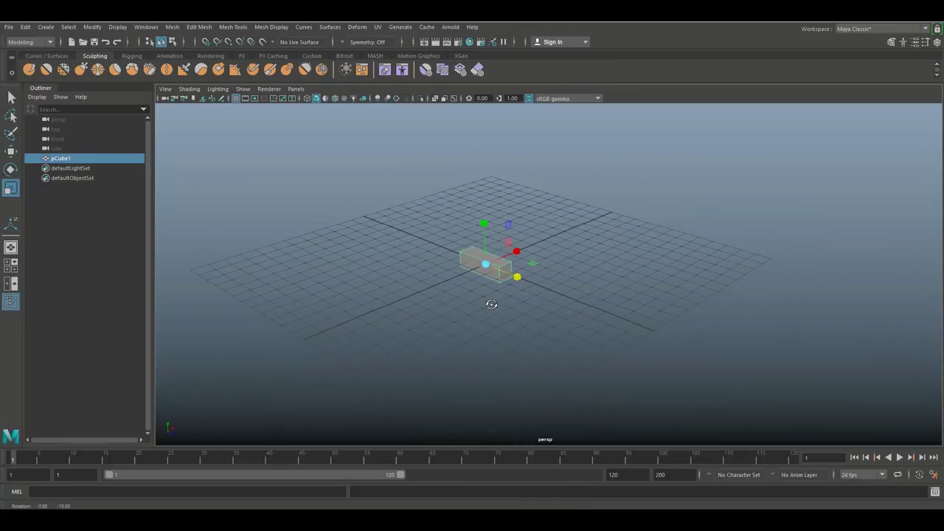
scroll(493, 306, up, 2)
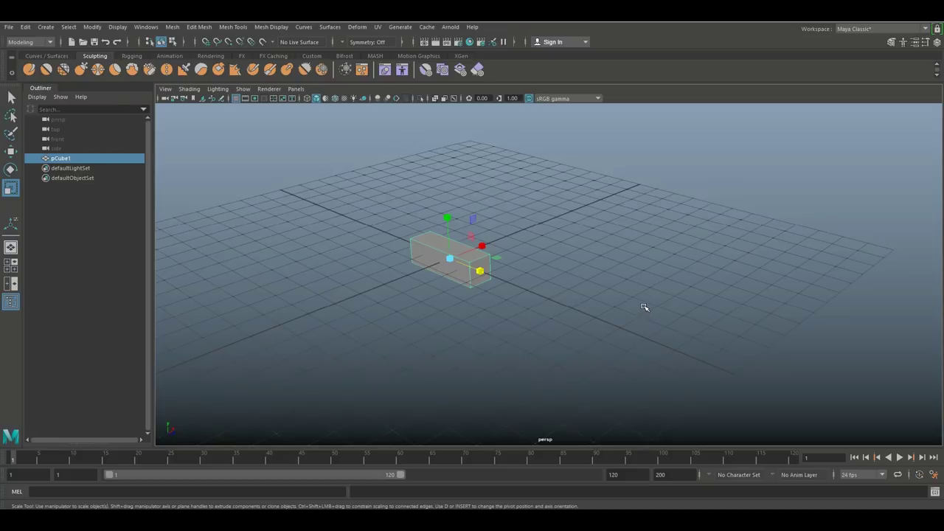
click(25, 27)
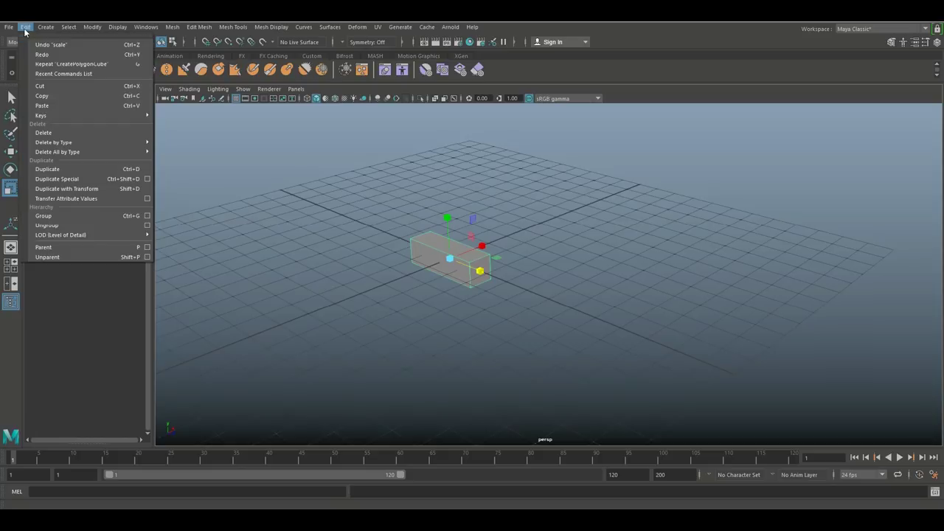
click(147, 178)
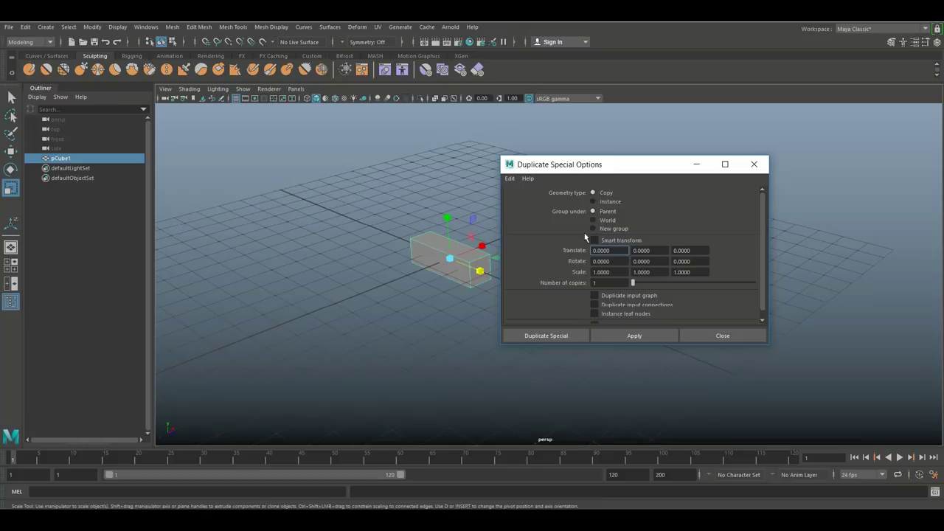
click(698, 166)
scroll(432, 295, up, 2)
scroll(432, 295, up, 2)
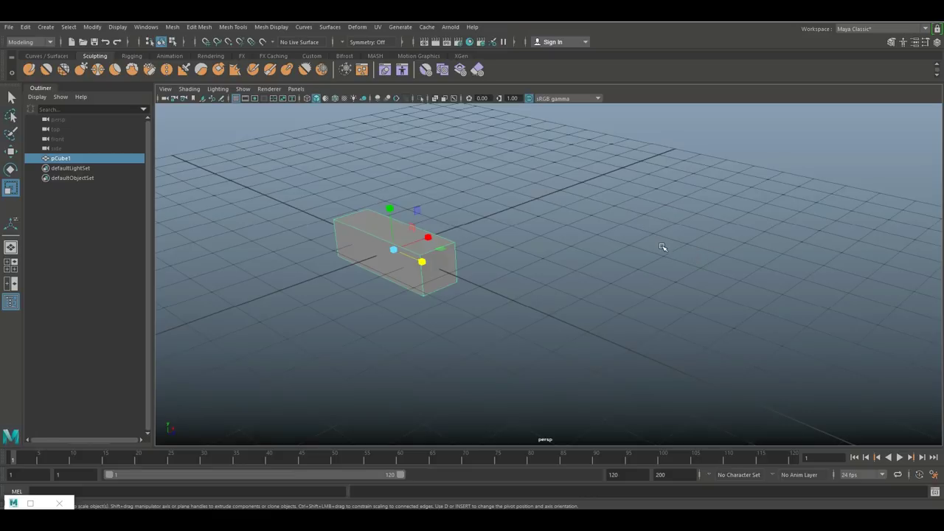
scroll(657, 247, down, 3)
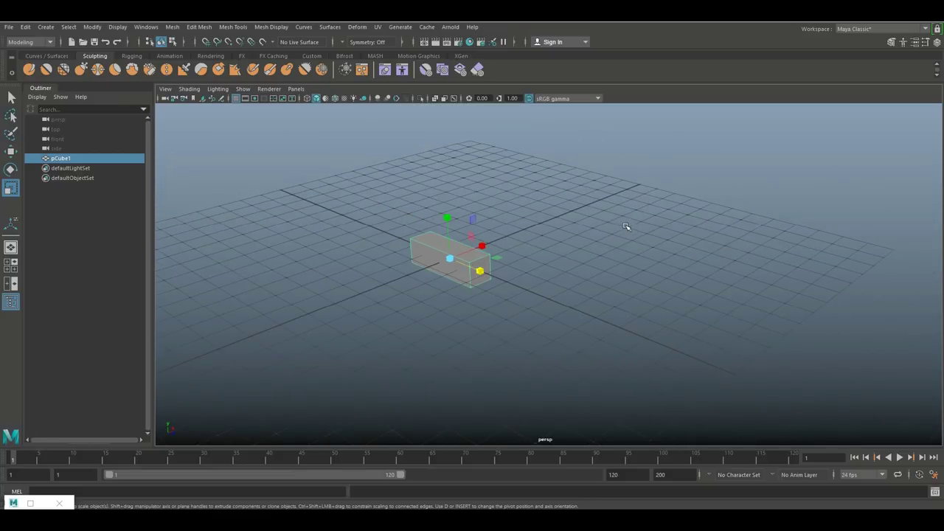
mouse_move(630, 228)
alt+mouse_down()
mouse_move(617, 228)
mouse_move(618, 240)
mouse_move(561, 286)
mouse_move(580, 277)
alt+mouse_up()
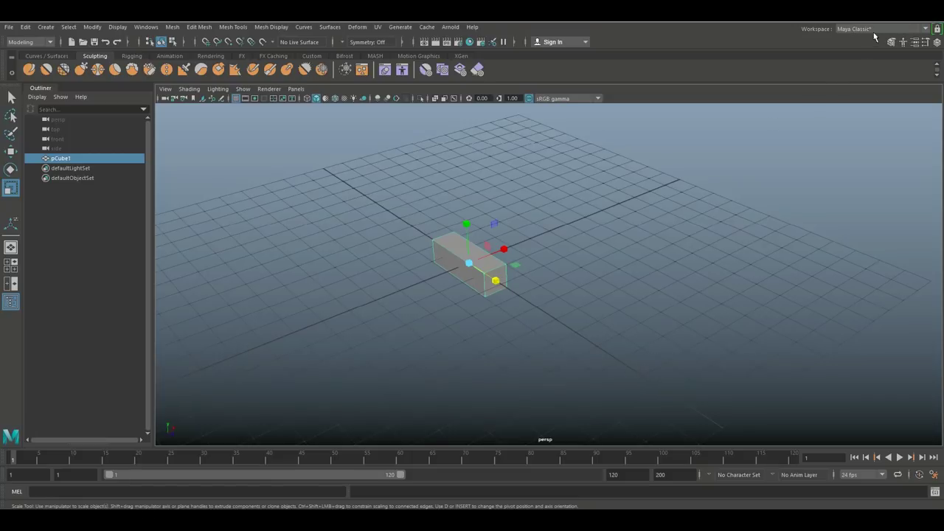
Pick MASH from the Workspace dropdown at the top right.
click(855, 31)
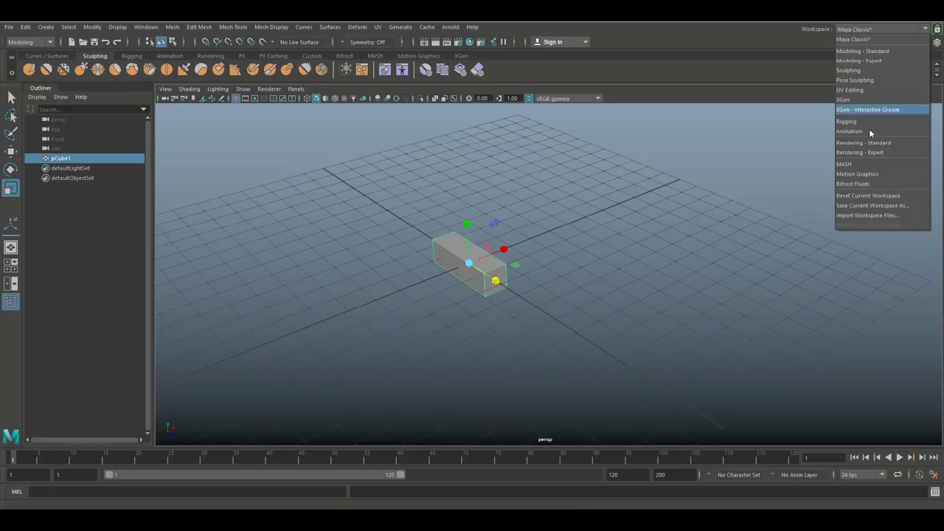
click(855, 166)
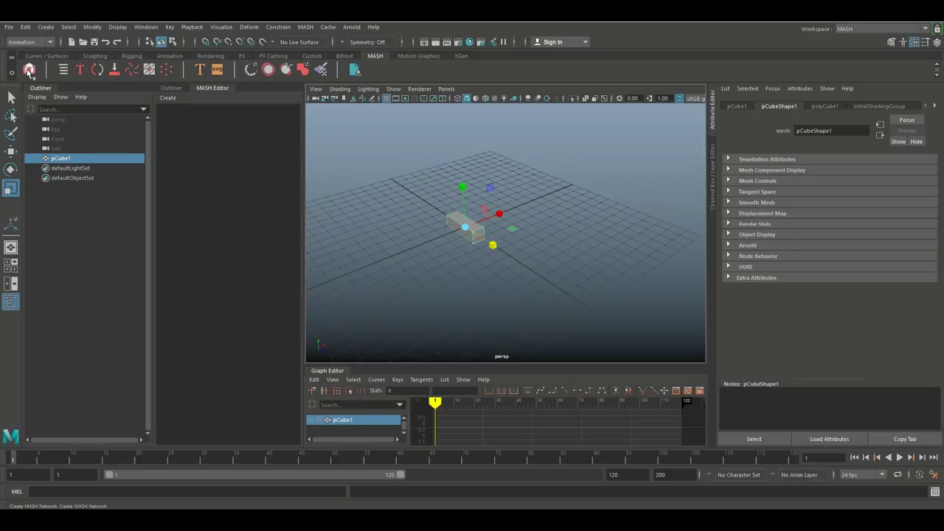
Create MASH1 from pCube1, giving ten box copies spaced 20 units along X.
click(29, 71)
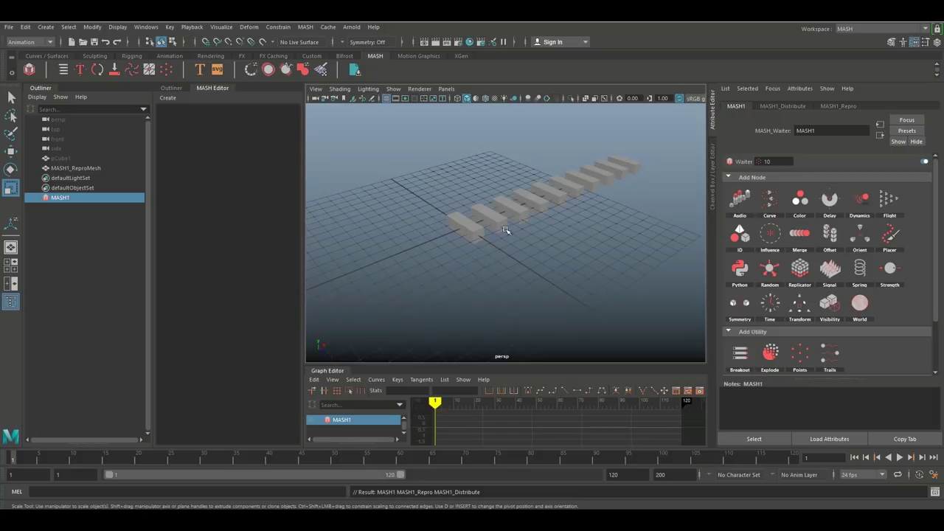
mouse_move(560, 270)
alt+mouse_down()
mouse_move(504, 276)
mouse_move(541, 270)
alt+mouse_up()
alt+right_drag(546, 270, 477, 318)
mouse_move(478, 318)
alt+mouse_down()
mouse_move(472, 312)
mouse_move(494, 304)
mouse_move(515, 309)
mouse_move(516, 297)
mouse_move(504, 308)
mouse_move(500, 300)
alt+mouse_up()
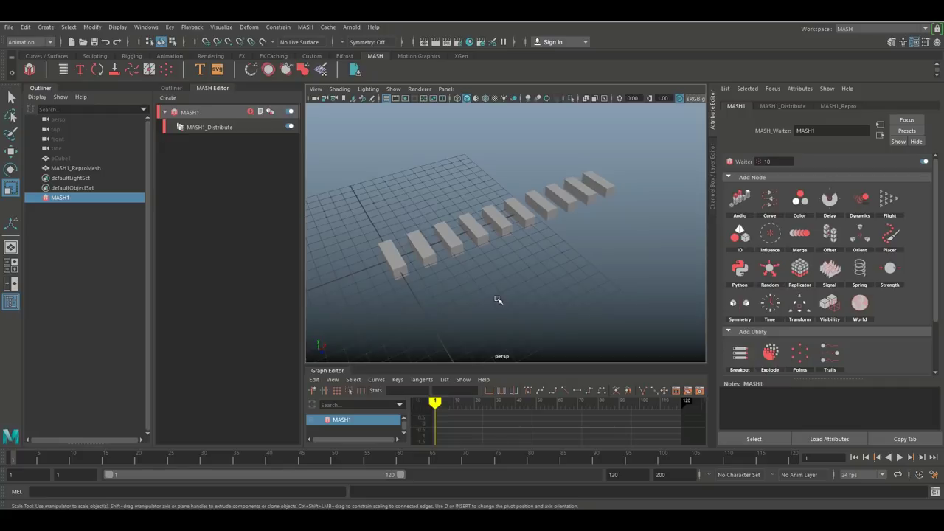
click(783, 106)
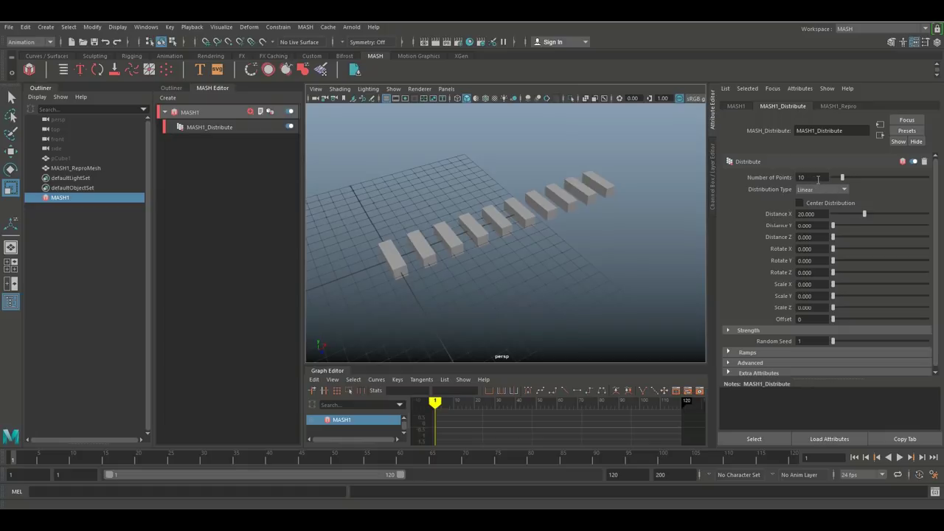
Set Number of Points to 10 and try the Radial distribution type.
drag(843, 178, 843, 189)
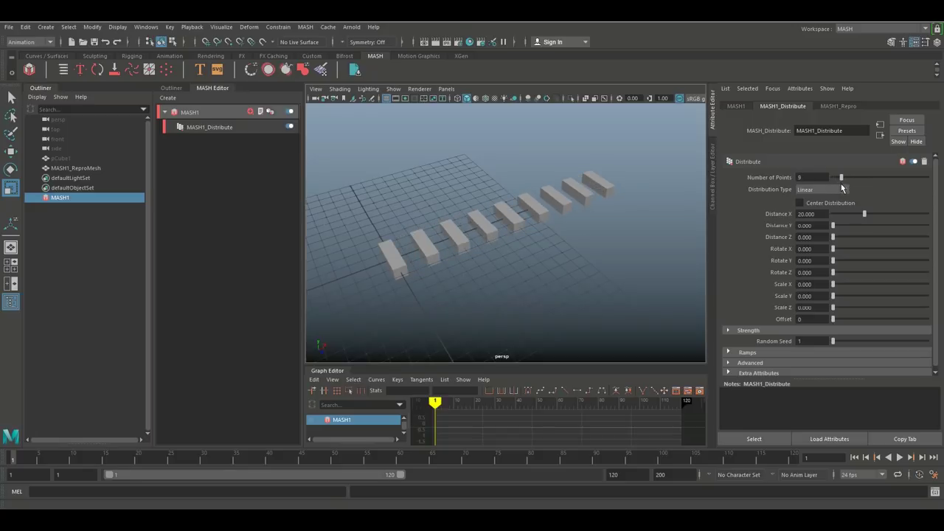
click(815, 177)
text(10)
key(Return)
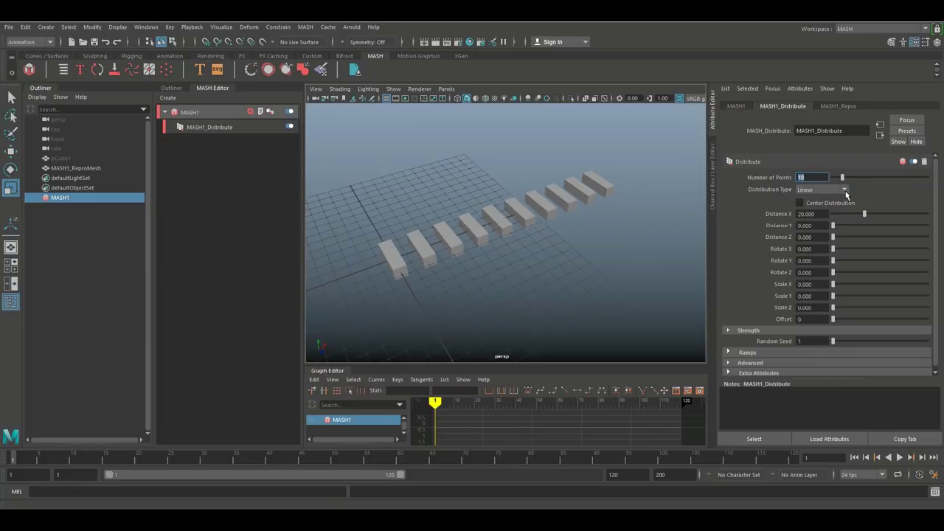
click(823, 190)
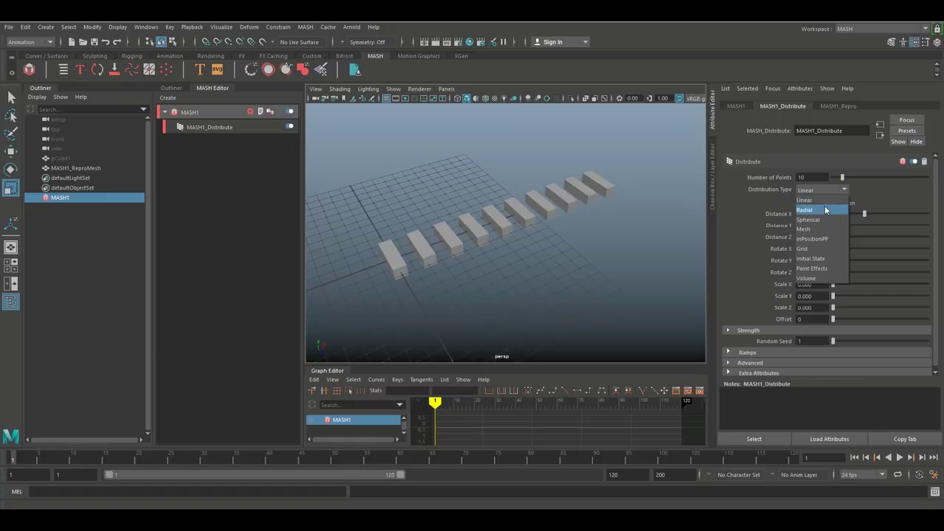
click(823, 211)
scroll(577, 219, down, 5)
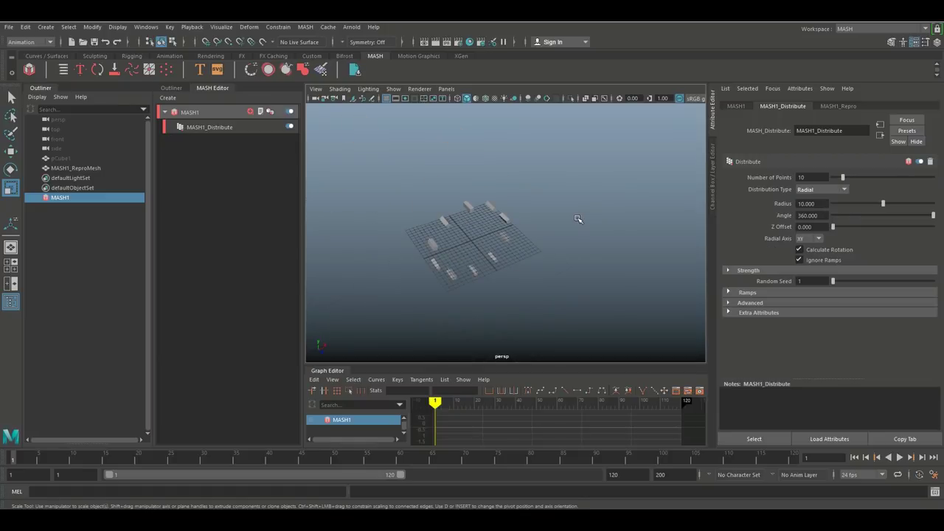
scroll(578, 219, up, 3)
Switch distribution to Spherical, test 800 points, then return to 10 points.
click(810, 191)
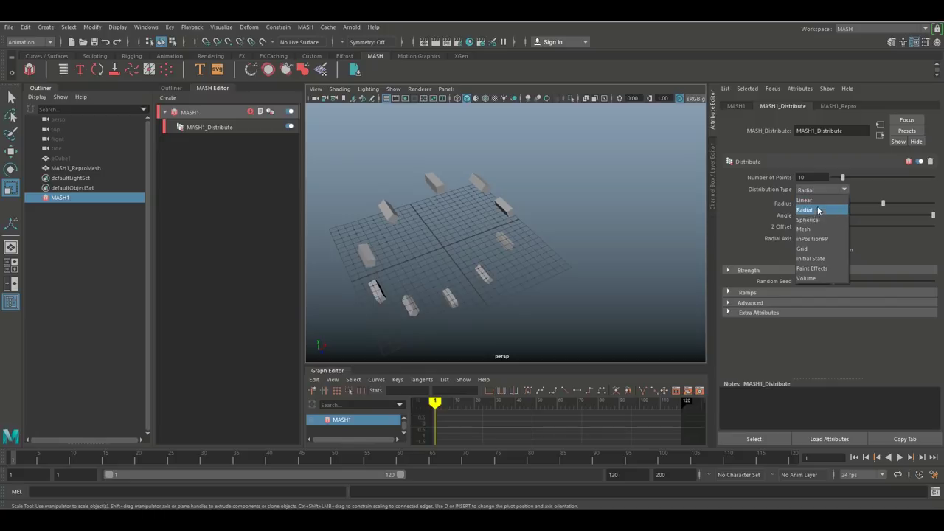
click(820, 219)
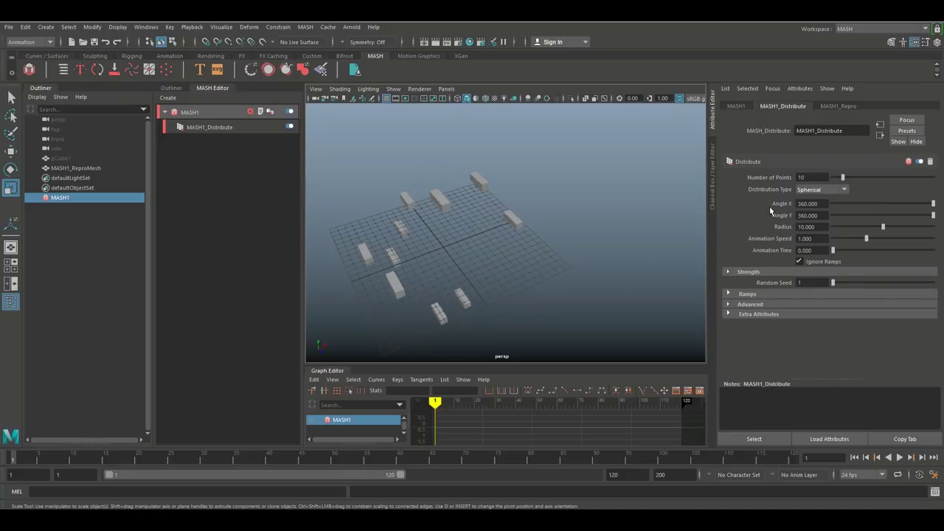
click(816, 178)
text(800)
key(Return)
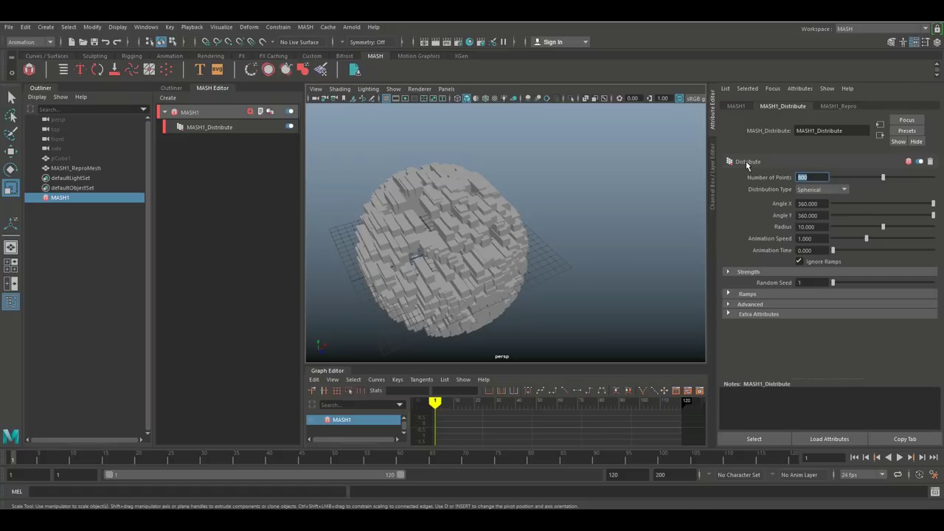
text(10)
key(Return)
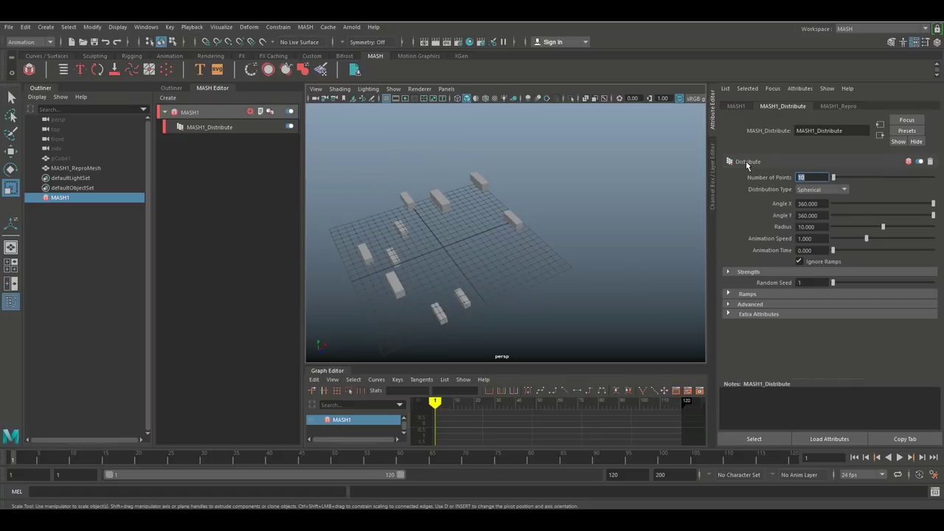
click(821, 191)
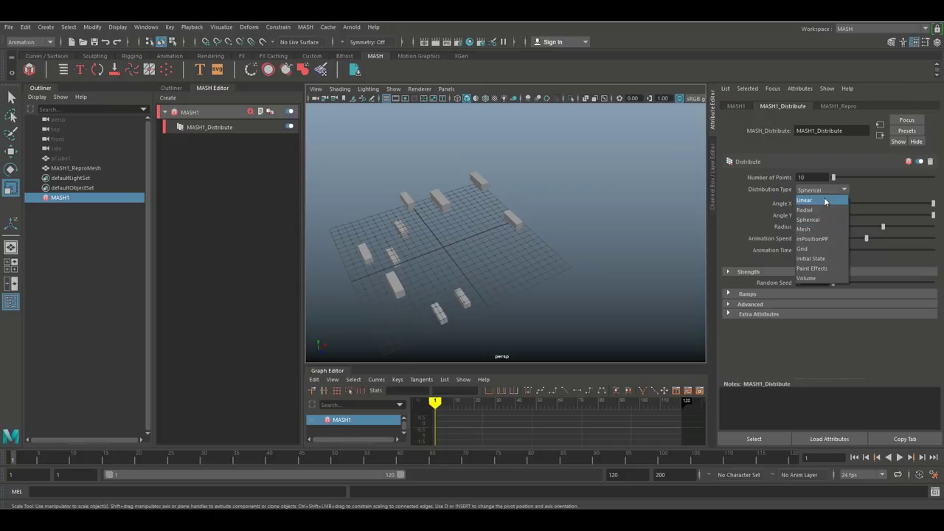
Switch MASH1_Distribute to Grid and spread the boxes farther apart along X.
click(815, 248)
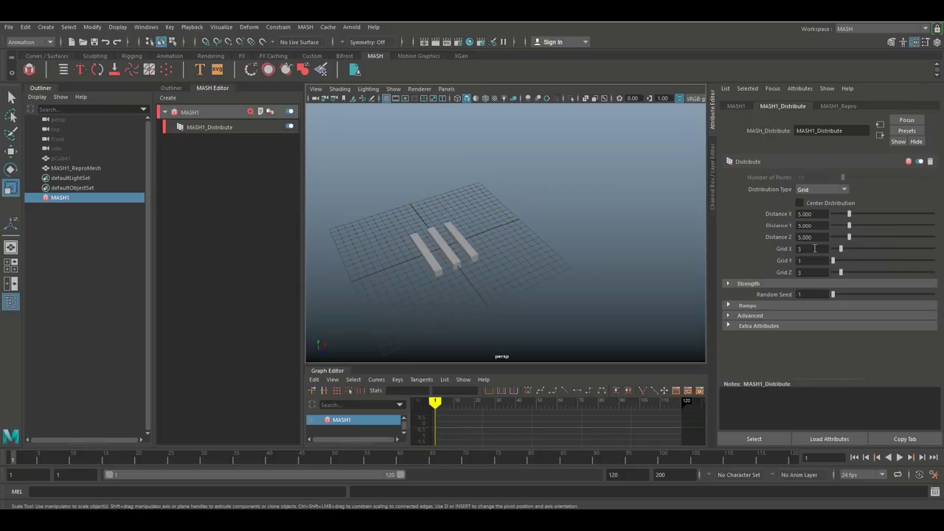
scroll(512, 270, up, 1)
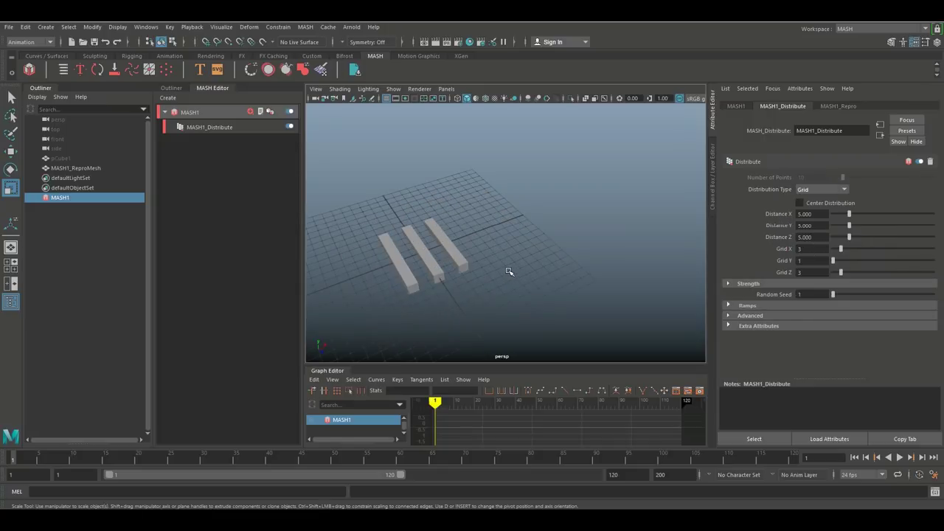
scroll(509, 270, up, 1)
alt+drag(518, 263, 572, 264)
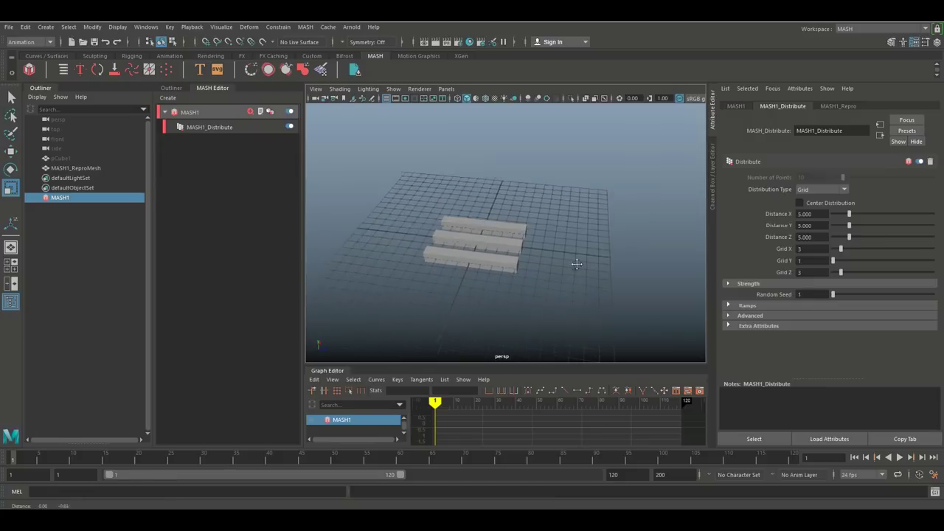
scroll(572, 265, up, 2)
scroll(588, 276, up, 2)
scroll(579, 265, up, 1)
scroll(563, 268, up, 2)
scroll(579, 266, up, 1)
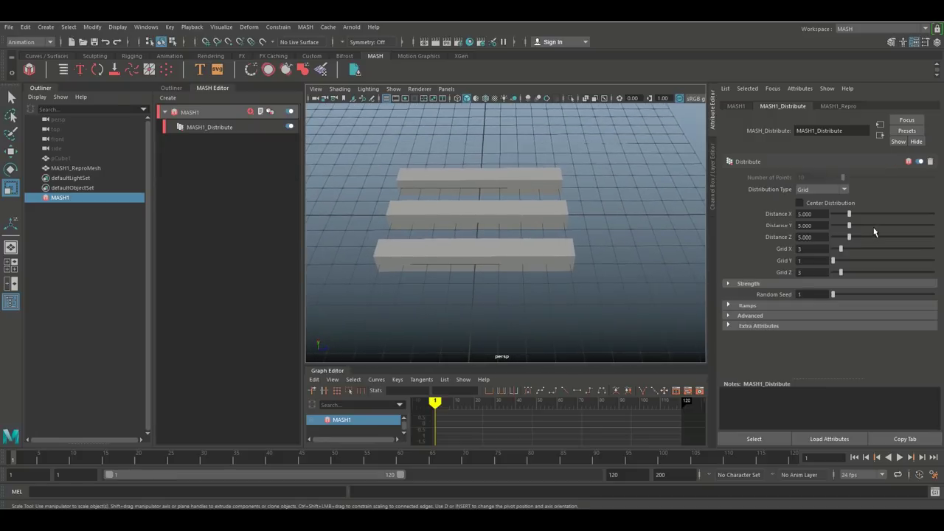
drag(850, 214, 868, 241)
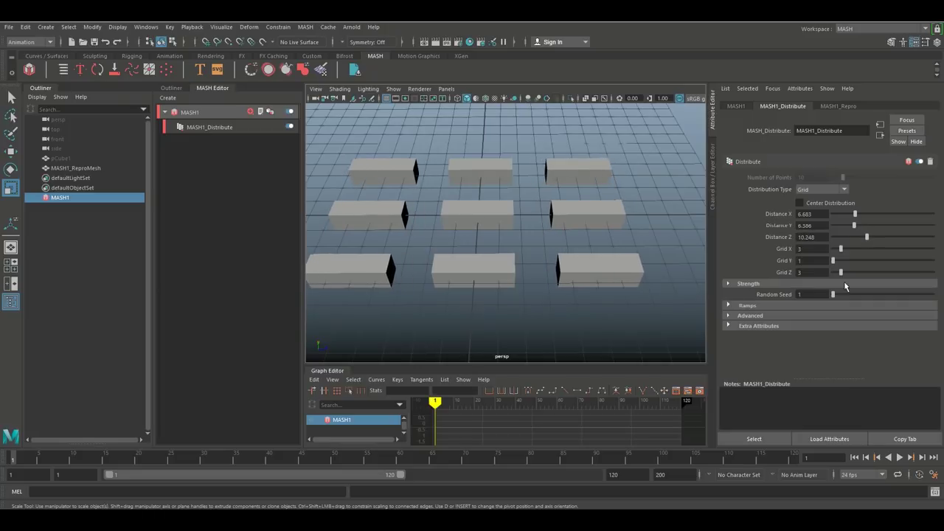
Raise the grid to 5 boxes along X and stack it 5 high.
drag(841, 253, 849, 254)
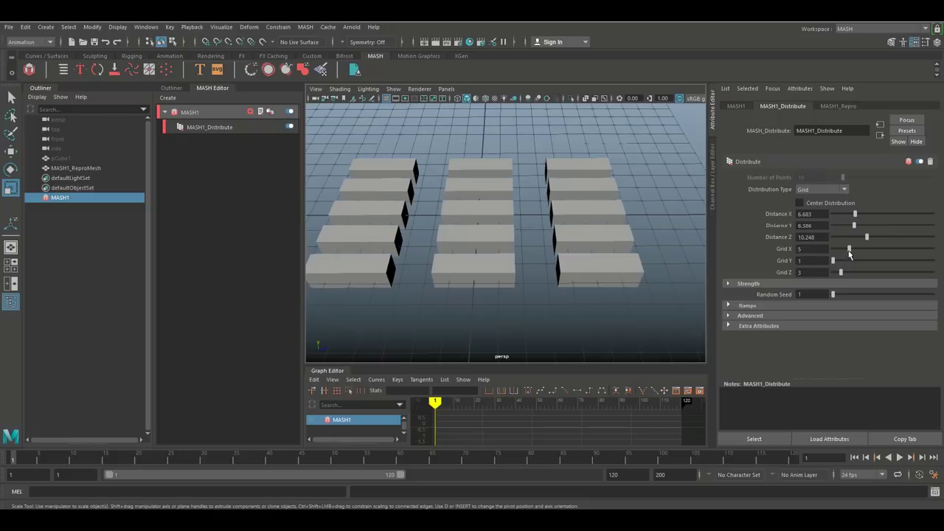
drag(834, 263, 846, 265)
key(f)
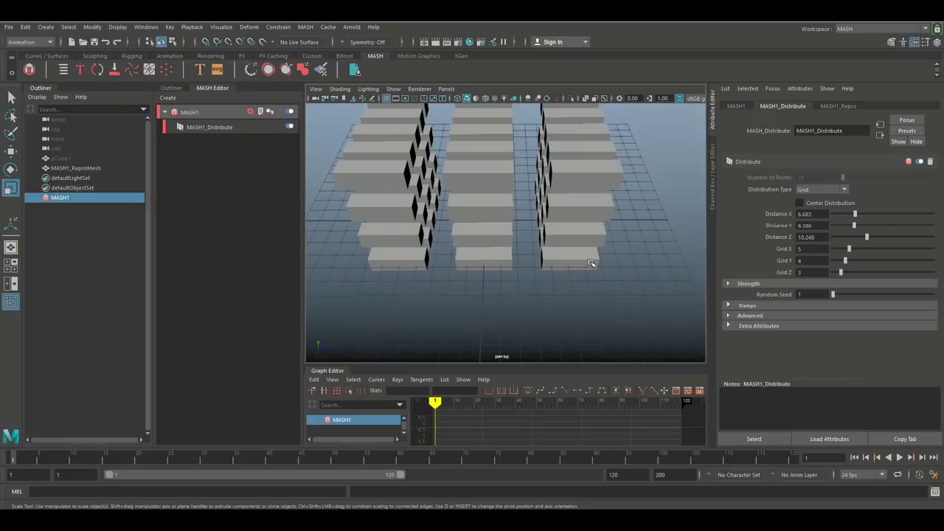
drag(841, 273, 849, 261)
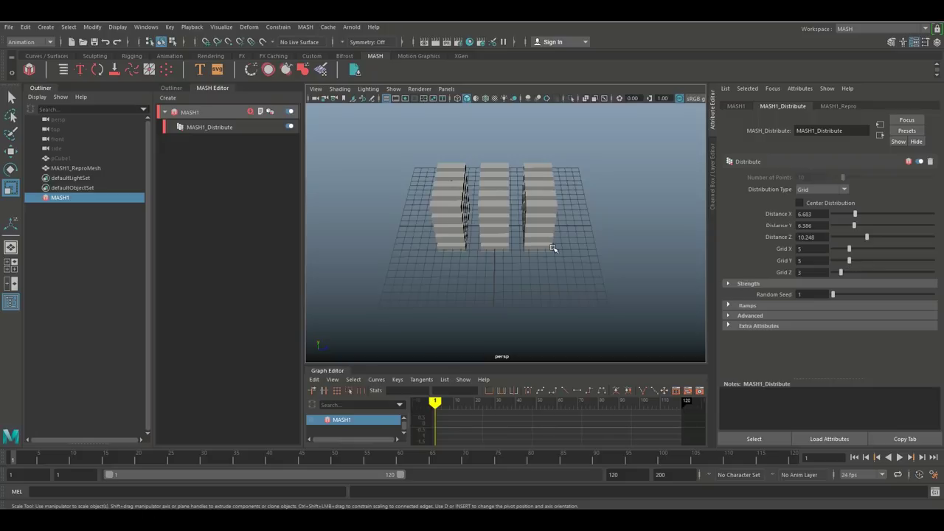
mouse_move(491, 289)
alt+mouse_down()
mouse_move(569, 253)
mouse_move(607, 269)
mouse_move(506, 263)
mouse_move(494, 287)
mouse_move(492, 270)
mouse_move(492, 282)
mouse_move(544, 273)
alt+mouse_up()
scroll(534, 284, down, 3)
scroll(531, 287, up, 4)
scroll(520, 287, down, 1)
mouse_move(512, 302)
alt+mouse_down()
mouse_move(512, 276)
mouse_move(509, 290)
alt+mouse_up()
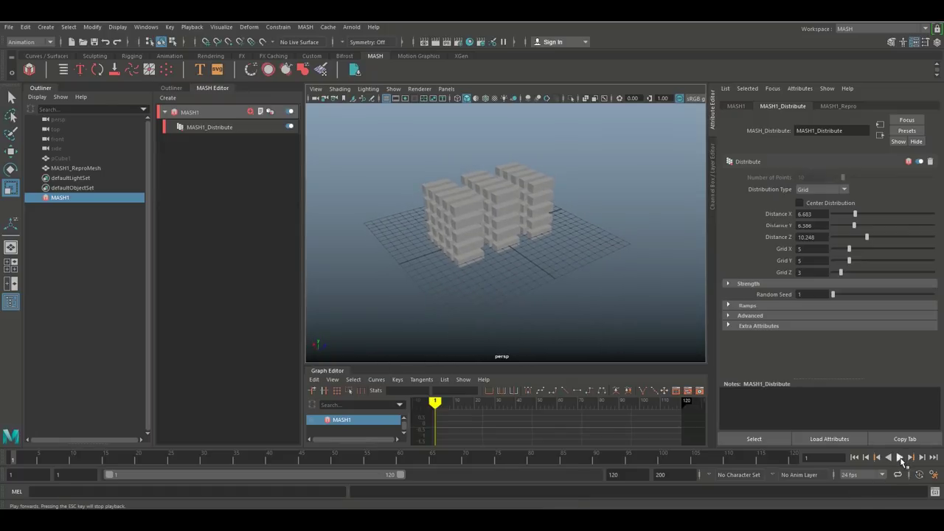
click(900, 458)
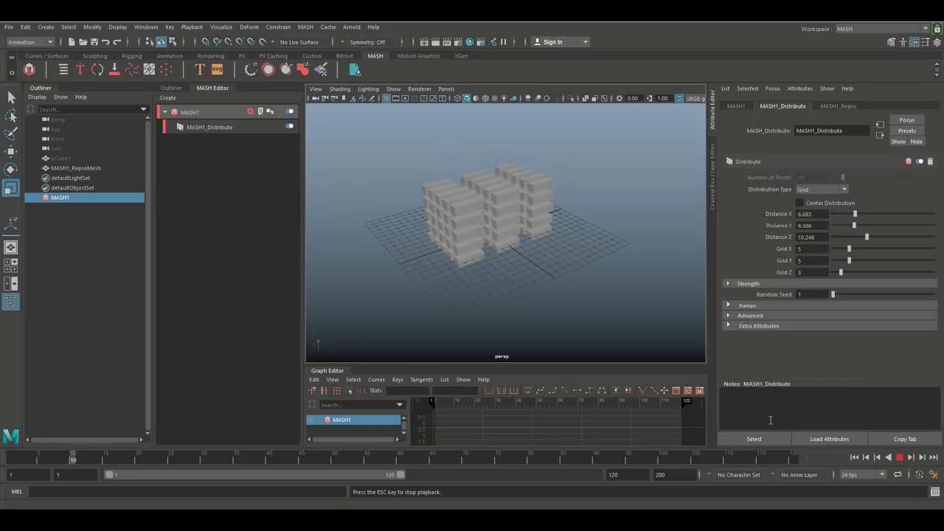
click(900, 457)
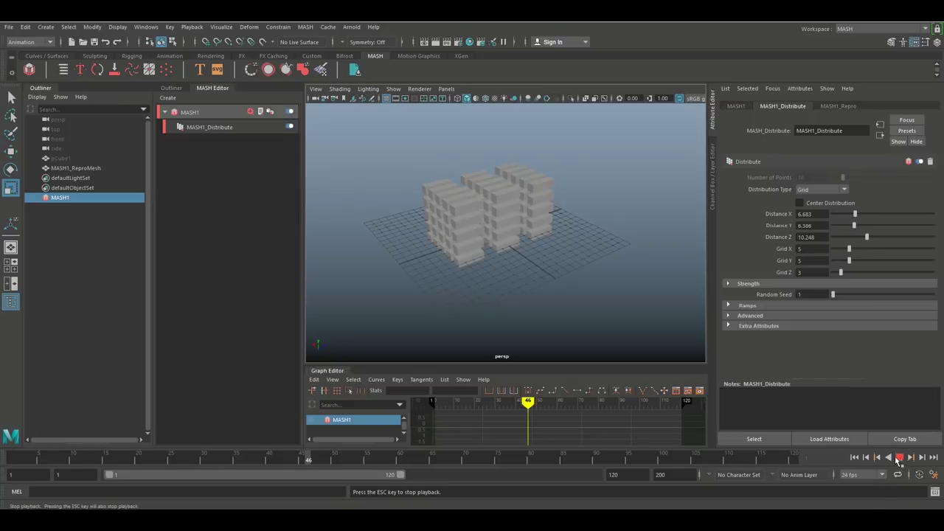
click(854, 459)
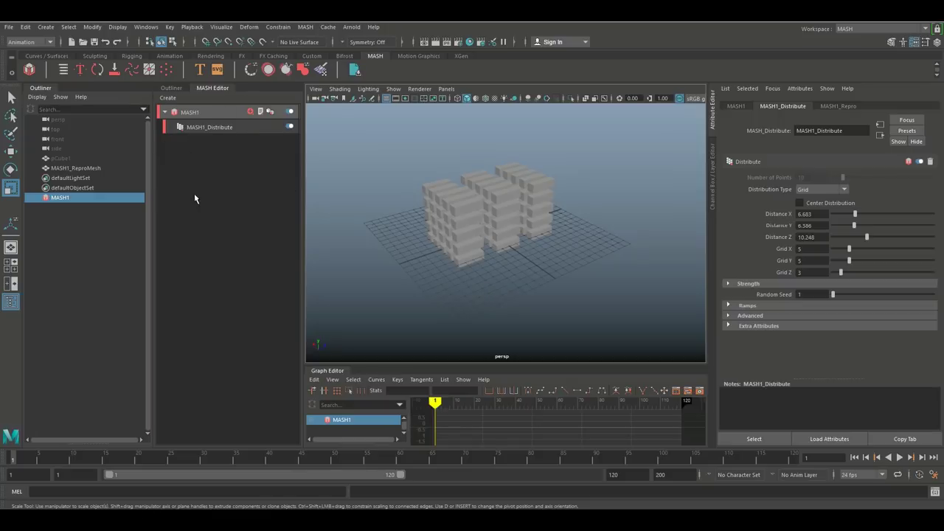
Add a Dynamics node to MASH1 from the MASH Editor's node list.
click(250, 113)
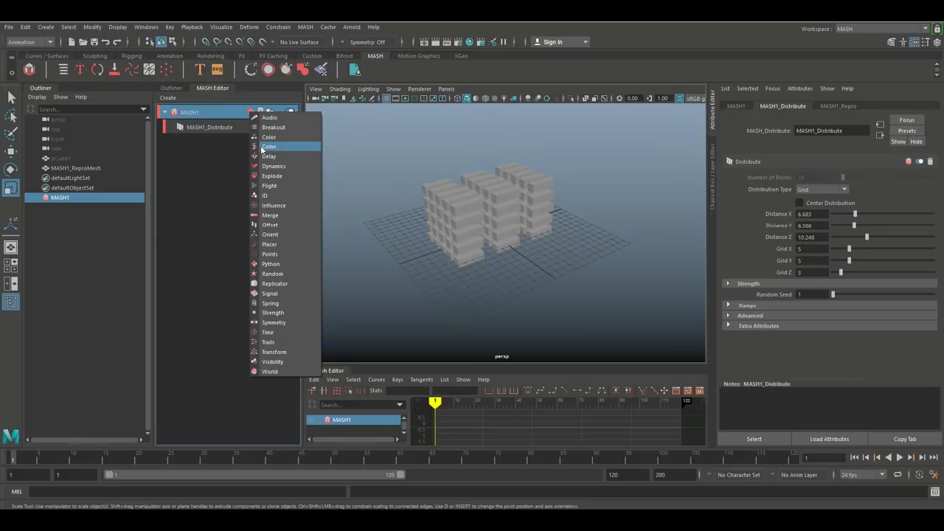
click(297, 170)
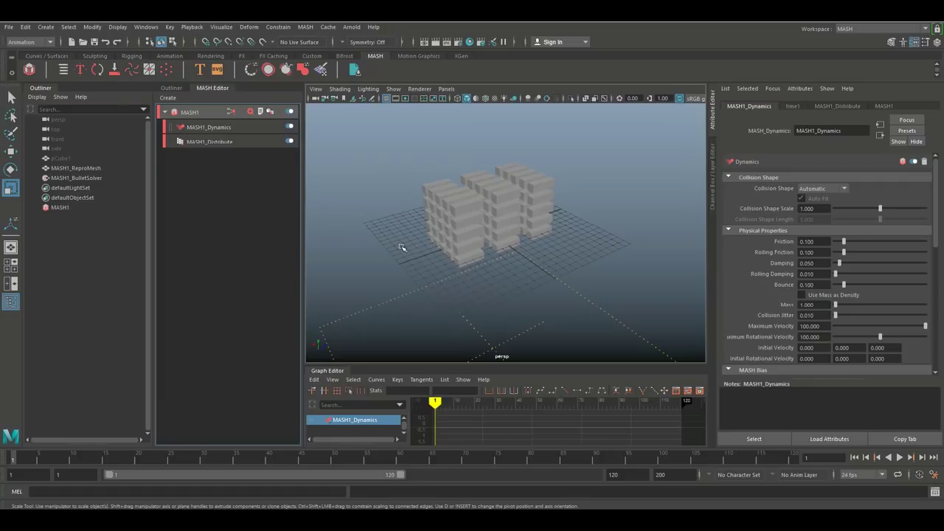
scroll(436, 261, down, 5)
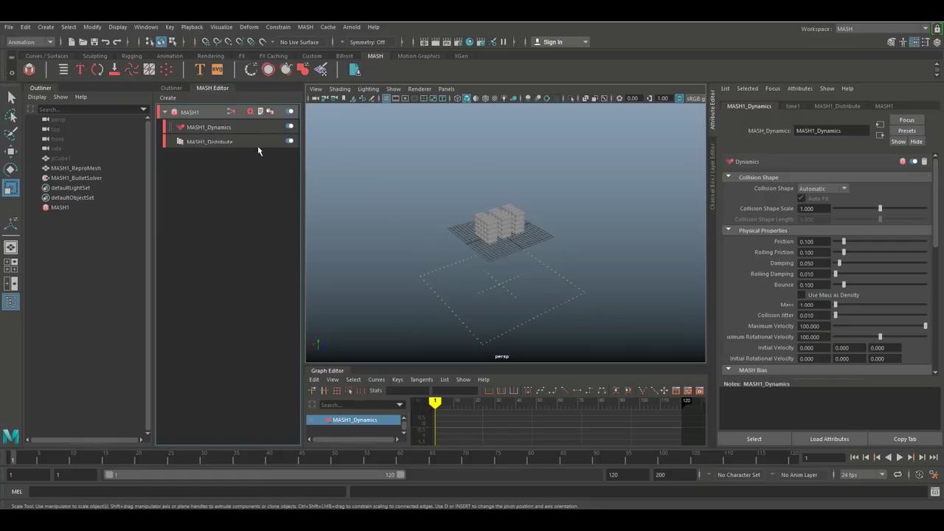
click(900, 458)
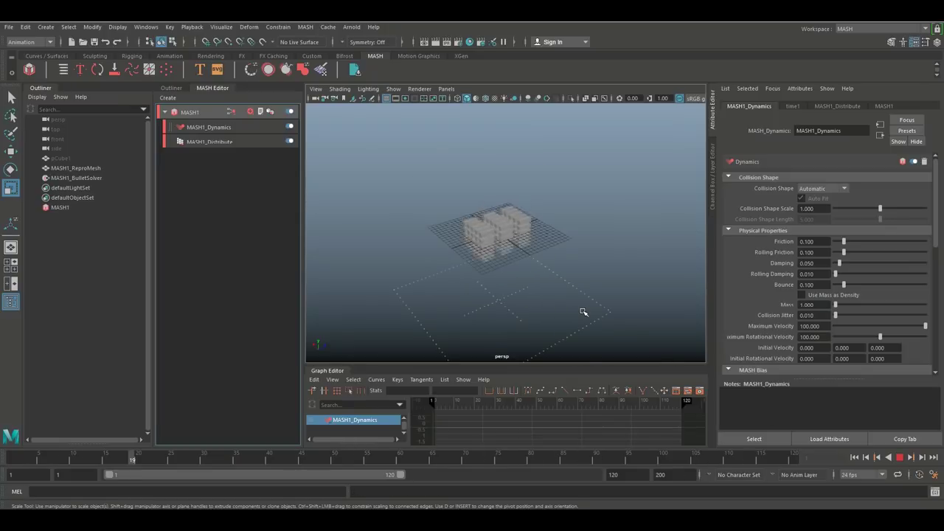
alt+right_drag(583, 312, 578, 108)
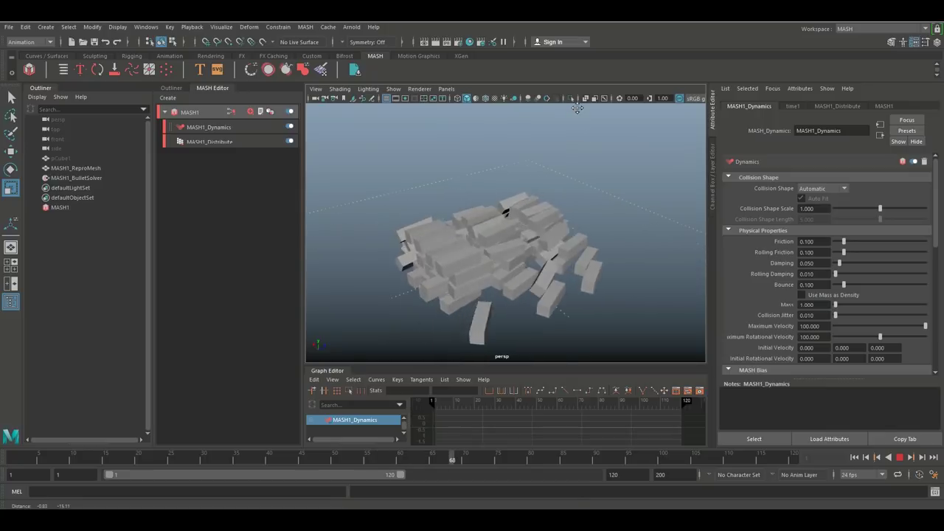
click(900, 457)
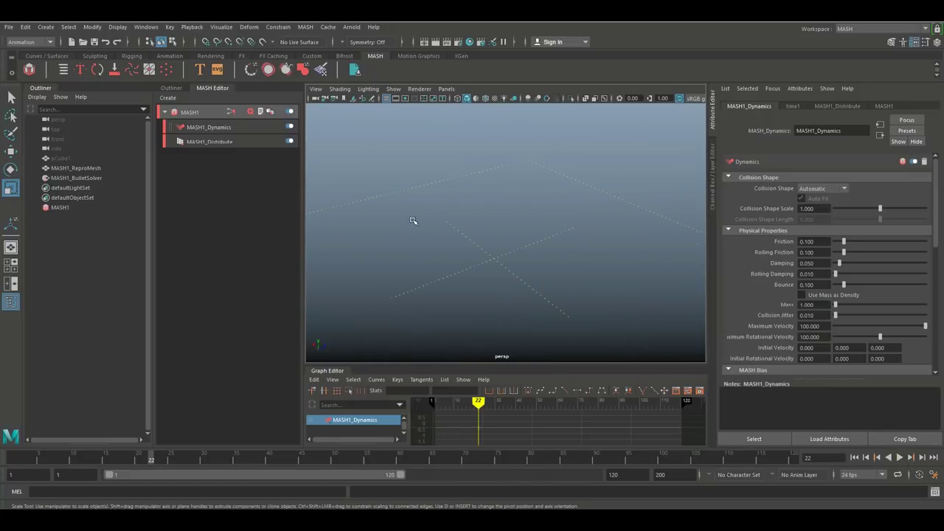
key(a)
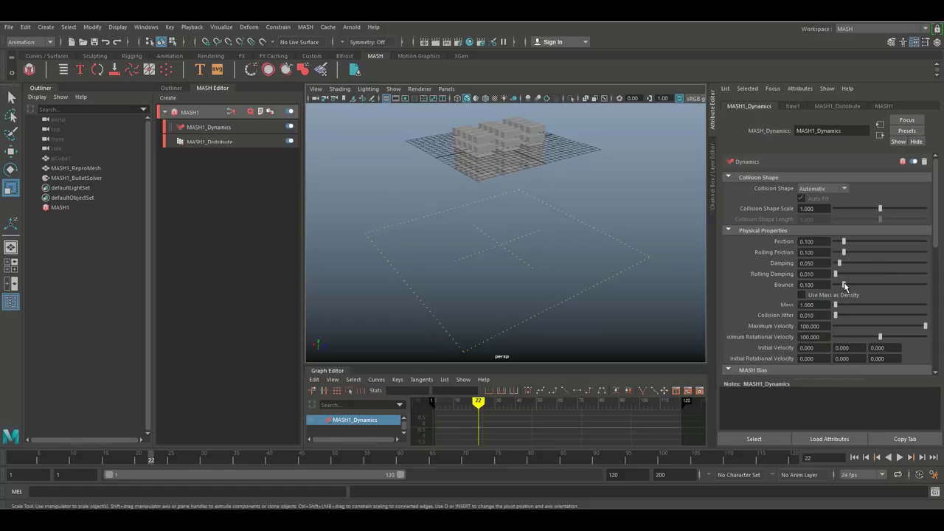
Test Bounce values 1.0 and 0.5, playing the simulation after each.
drag(847, 286, 926, 285)
click(900, 458)
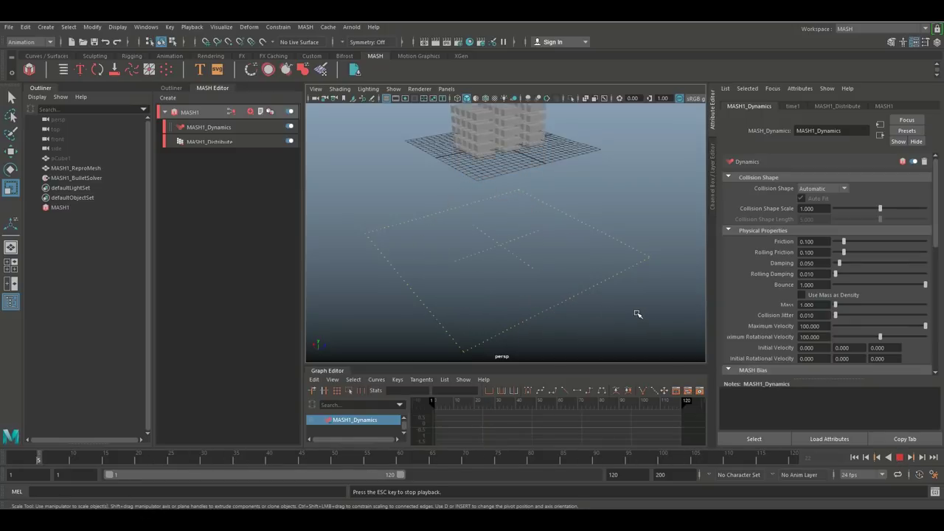
click(900, 458)
click(807, 285)
text(0.5)
key(Return)
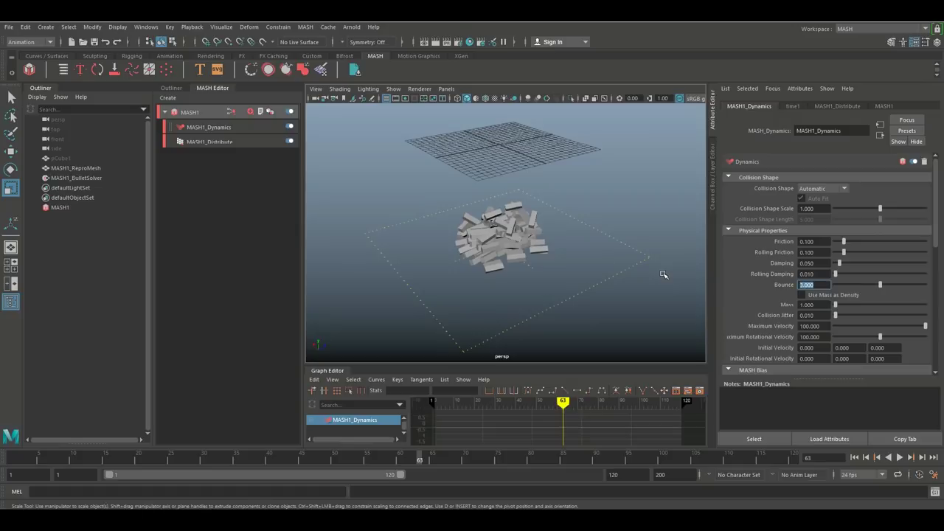
click(901, 458)
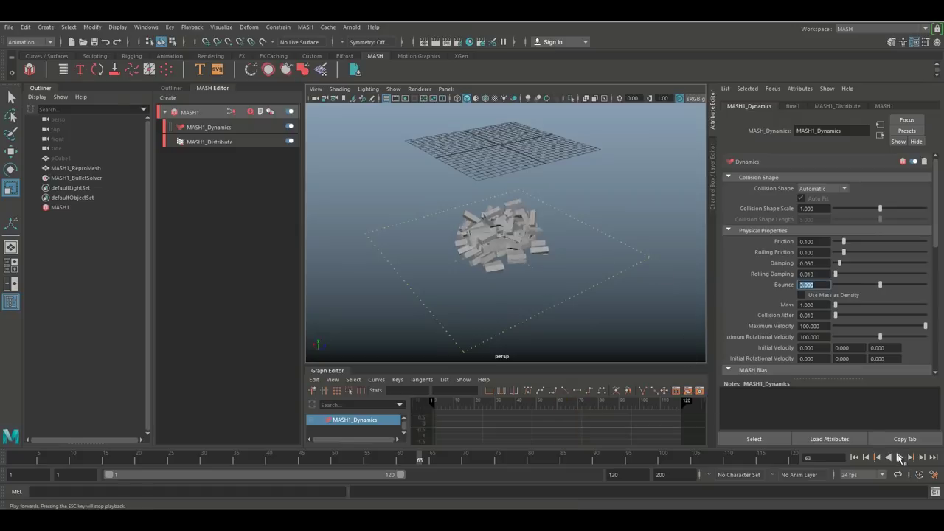
click(901, 459)
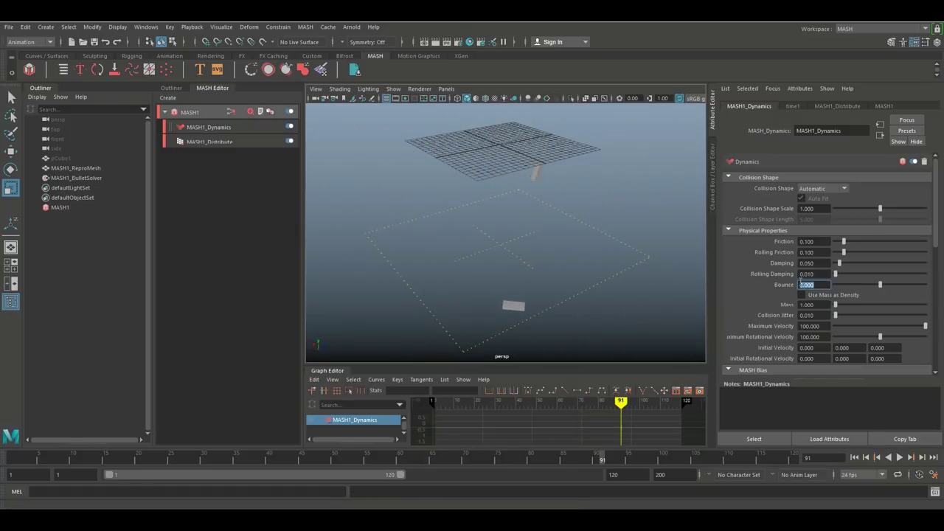
Try a Bounce of 1.8, then set Bounce back to 0.1.
text(1)
text(.8)
key(Return)
click(900, 458)
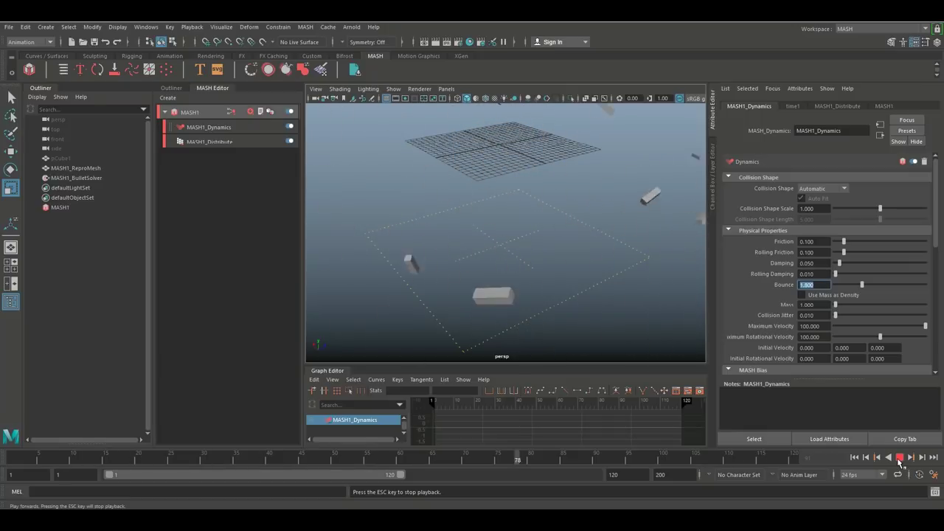
click(900, 458)
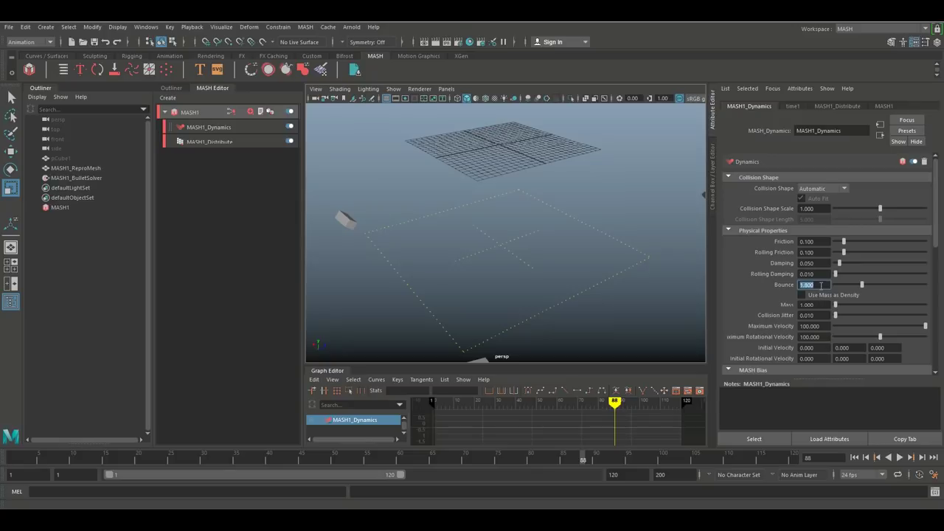
text(0.1)
key(Return)
Lower Maximum Velocity to 1.648 and play to check the slower fall.
drag(926, 327, 838, 334)
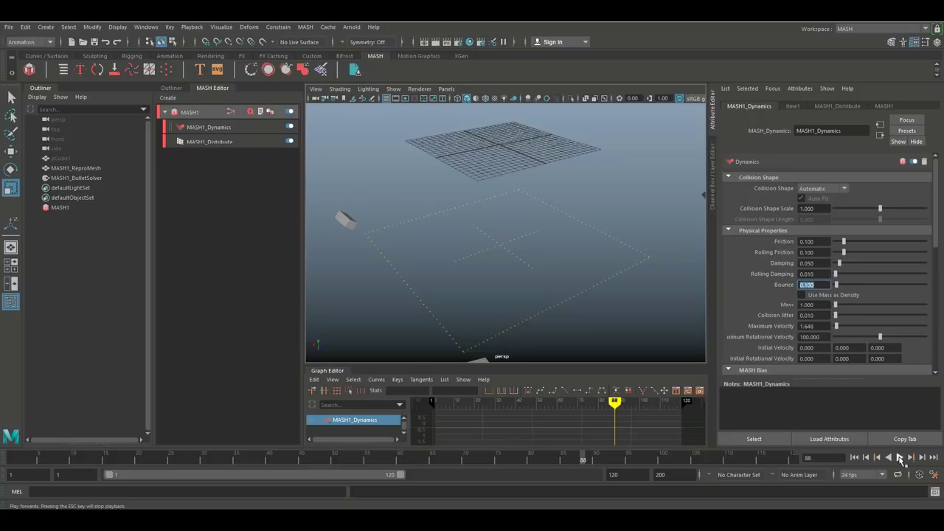
click(899, 459)
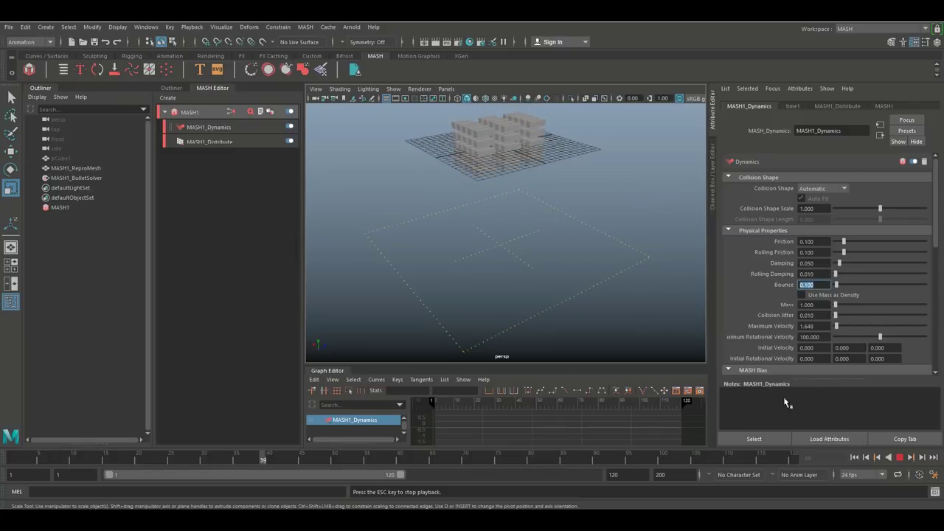
click(900, 458)
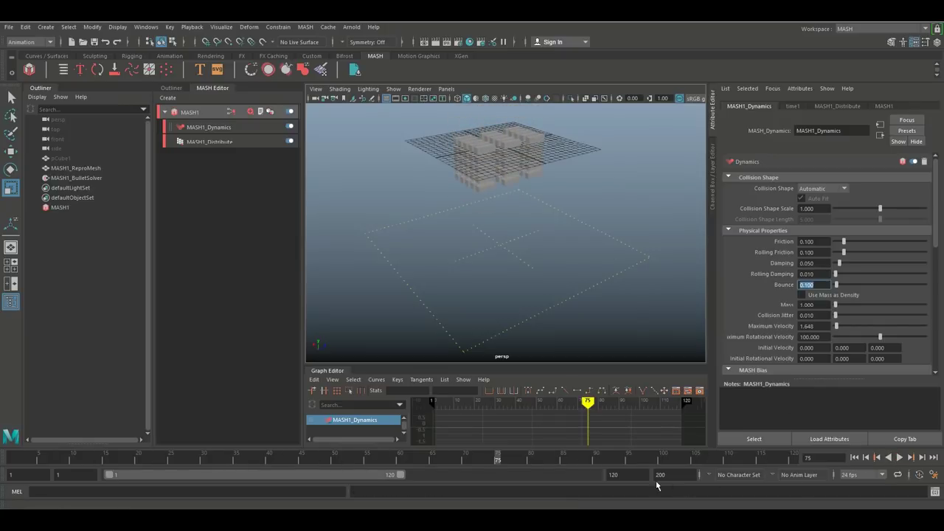
Set playback and animation end to 2000, then play the simulation to frame 453.
click(623, 474)
text(2000)
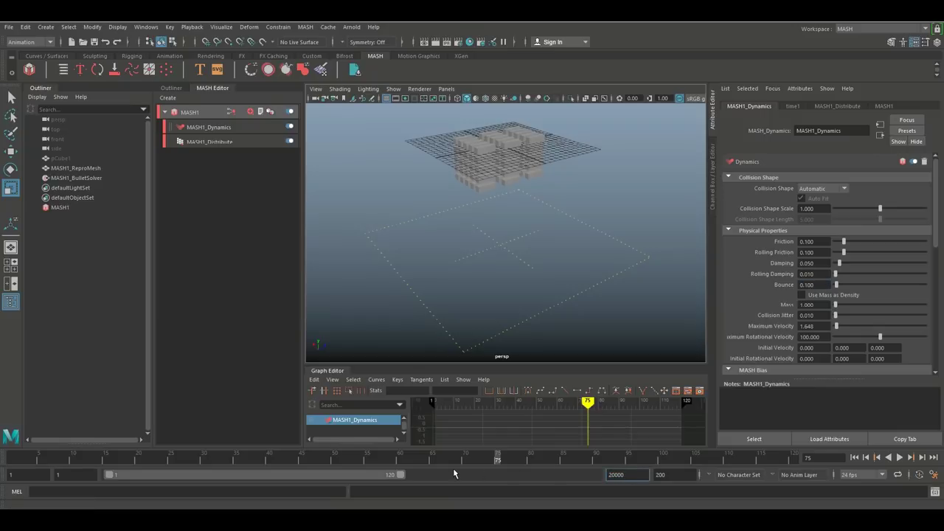
key(Return)
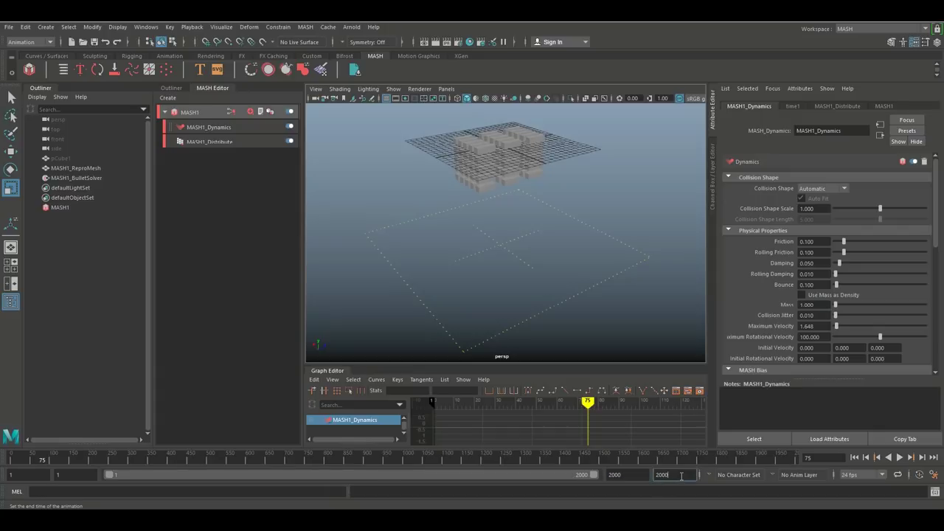
click(681, 475)
click(899, 458)
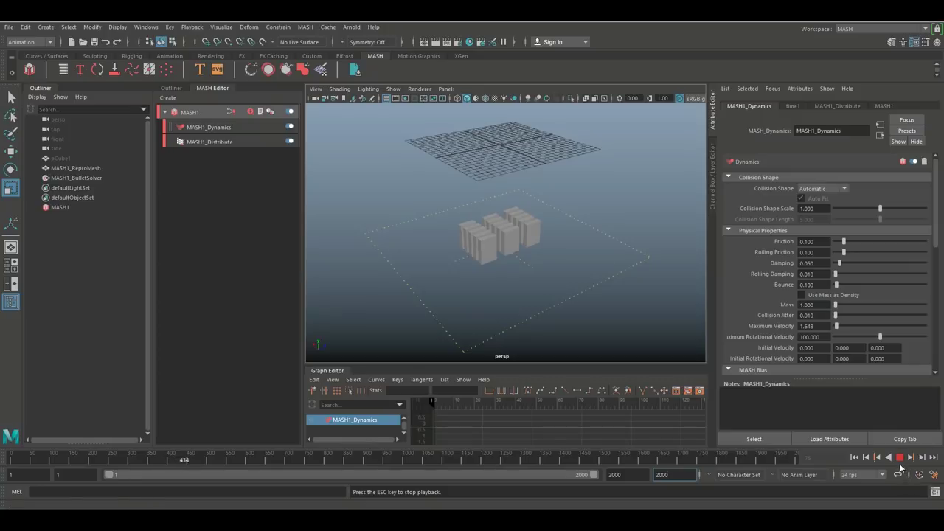
click(900, 457)
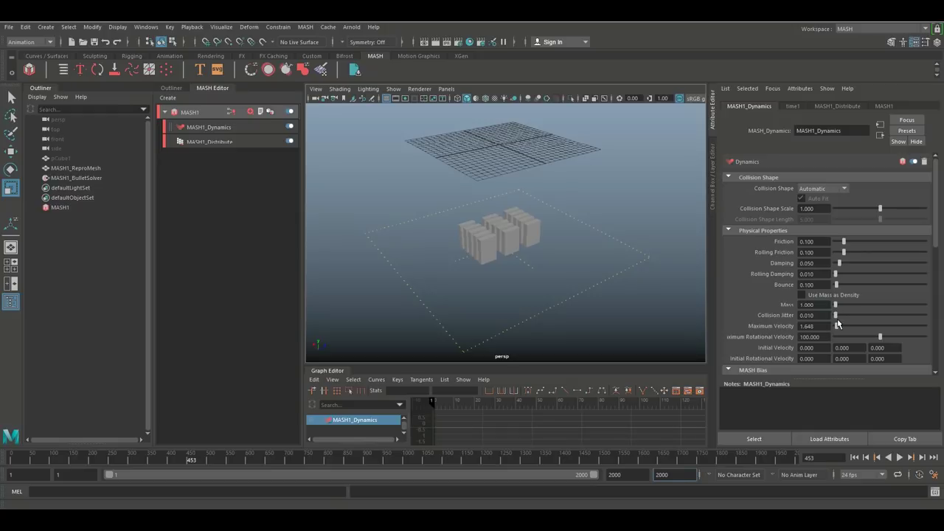
Return Maximum Velocity to 100, replay the simulation, and rewind to frame 1.
drag(837, 325, 925, 325)
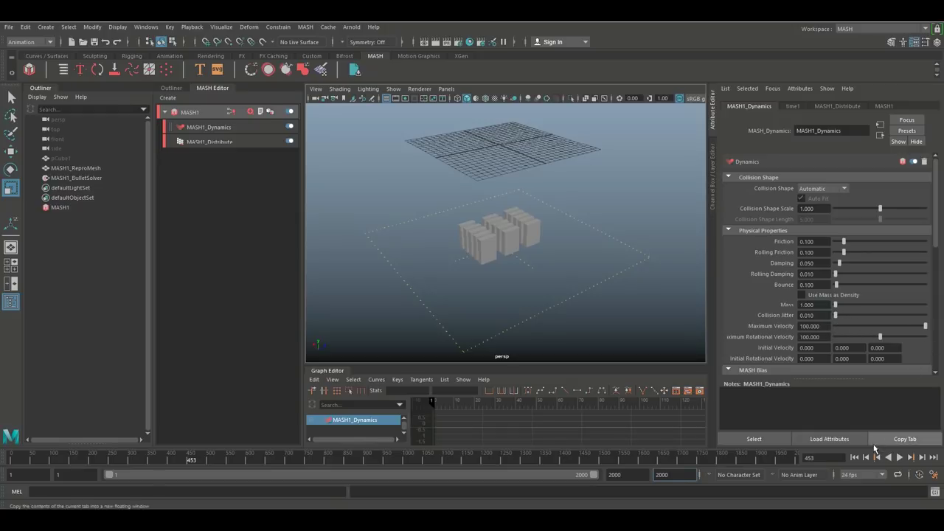
click(899, 458)
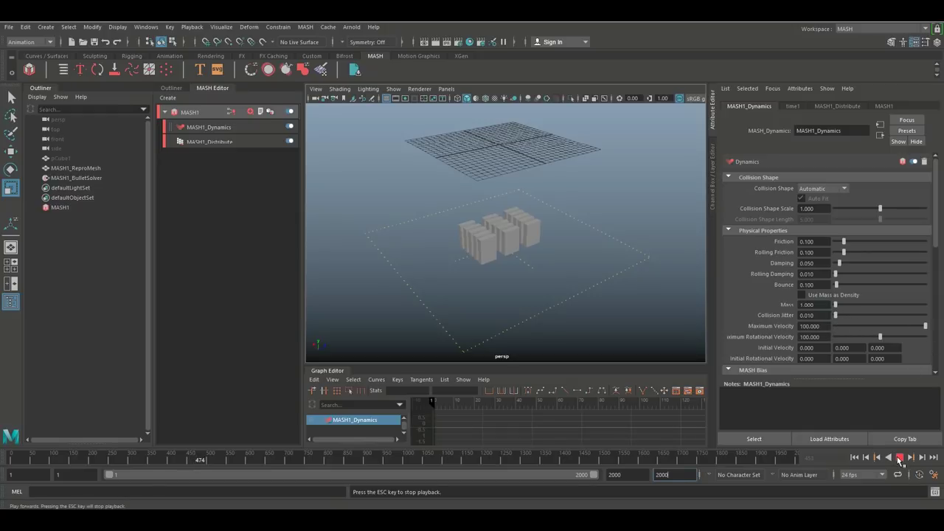
click(900, 457)
click(855, 457)
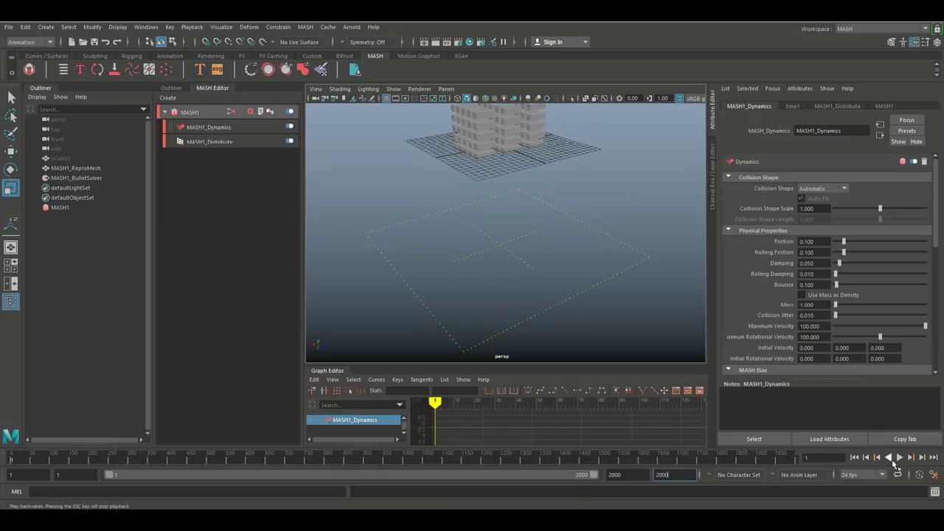
click(898, 459)
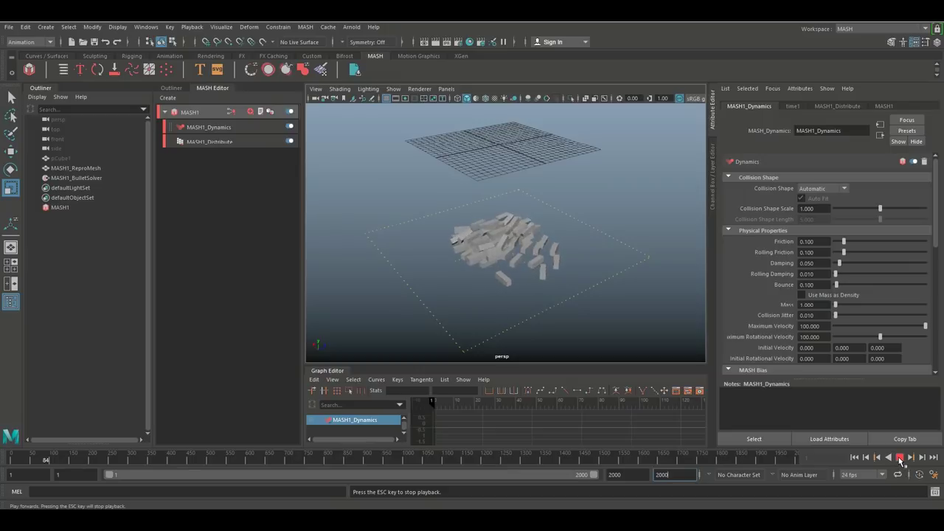
click(899, 457)
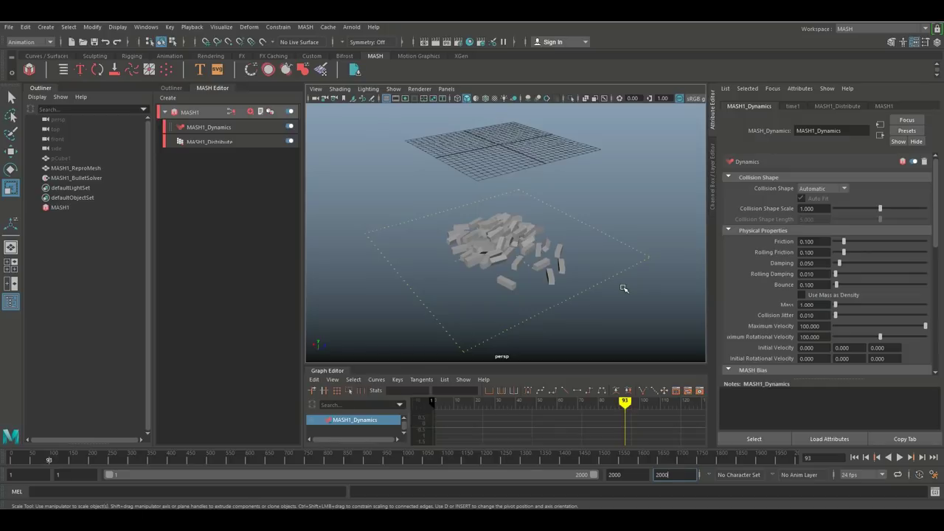
click(855, 458)
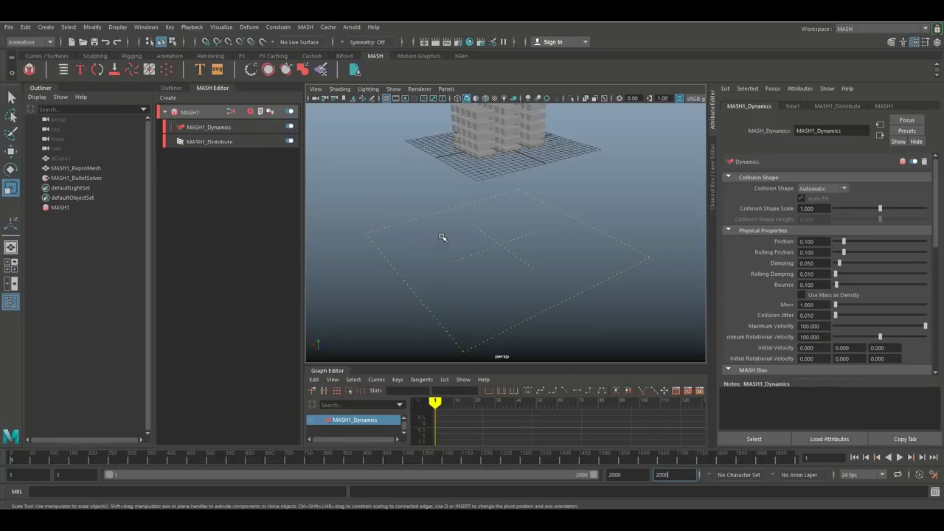
Create a polygon sphere, move it below the box stack, and scale it up.
click(45, 27)
mouse_move(75, 61)
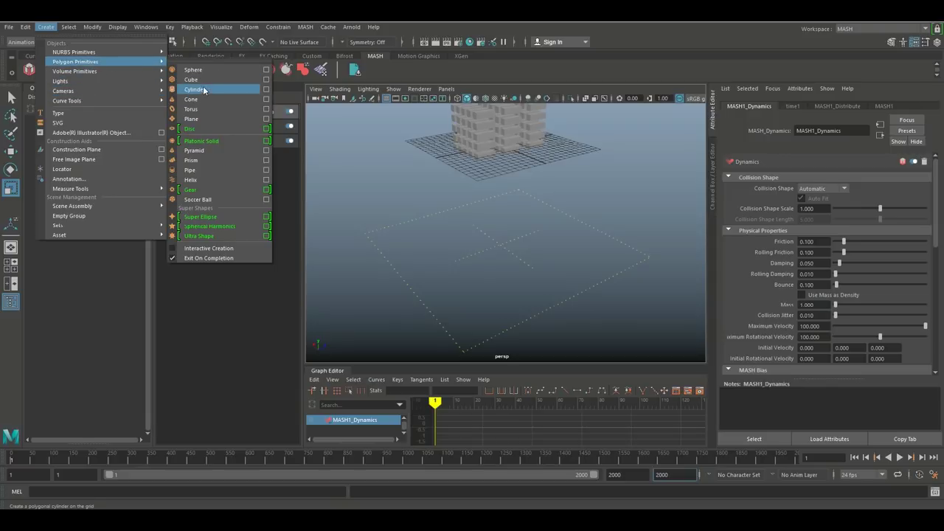
click(205, 71)
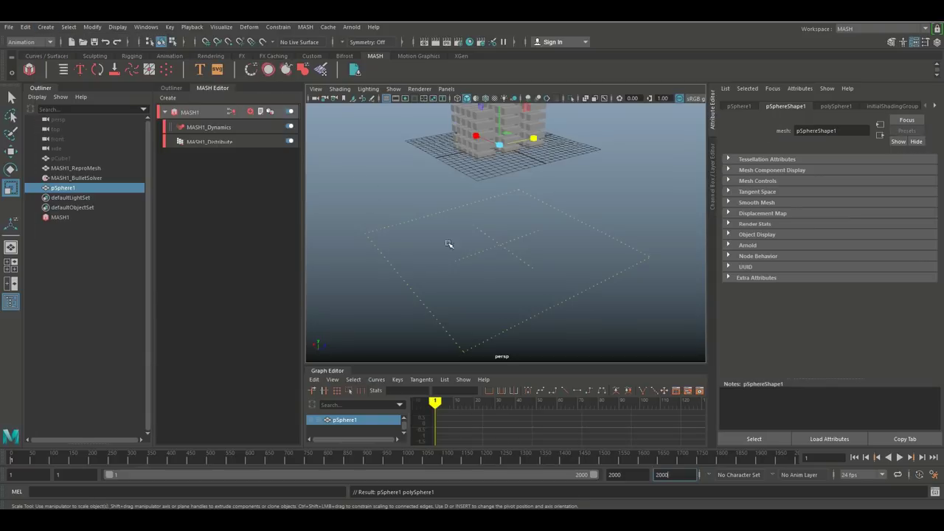
mouse_move(502, 115)
mouse_down()
mouse_move(506, 248)
mouse_move(509, 172)
mouse_up()
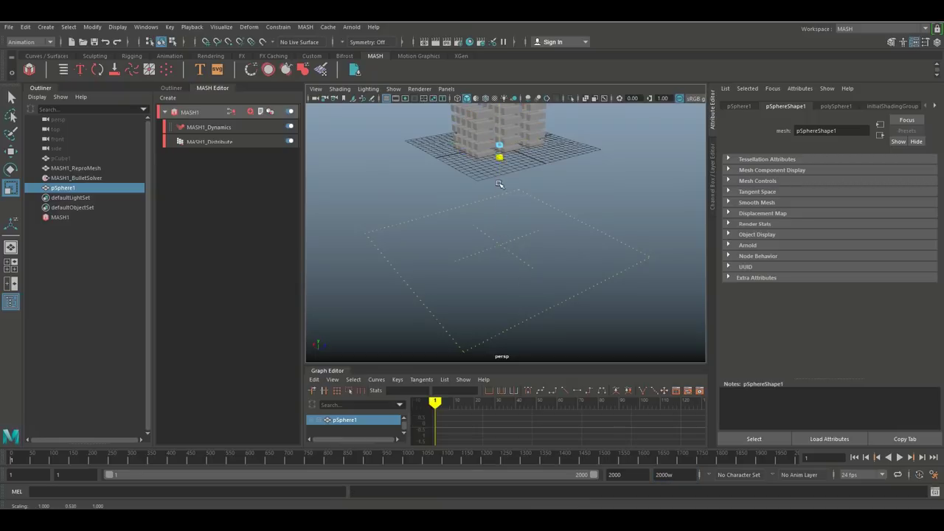
key(w)
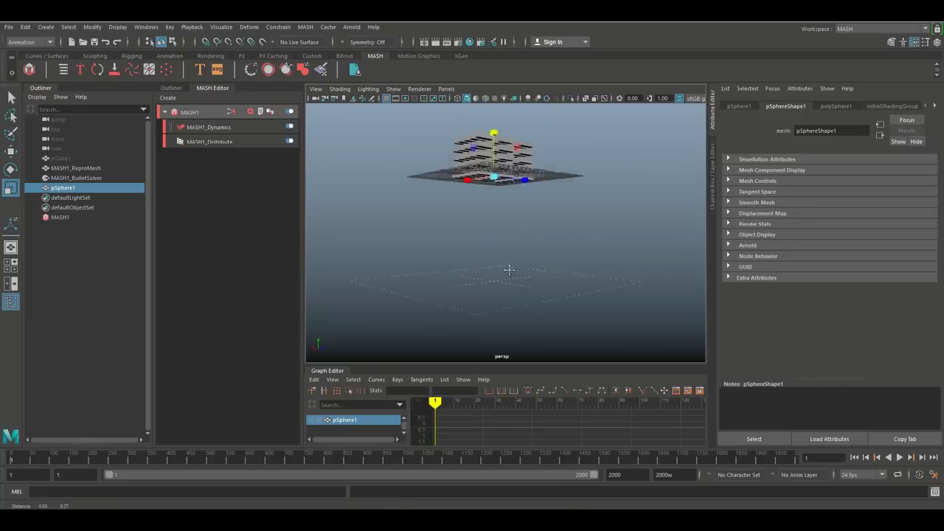
alt+drag(510, 257, 507, 332)
drag(489, 188, 493, 252)
key(r)
drag(491, 301, 528, 315)
Undo the sphere's scaling and delete the sphere.
click(490, 257)
key(ctrl+z)
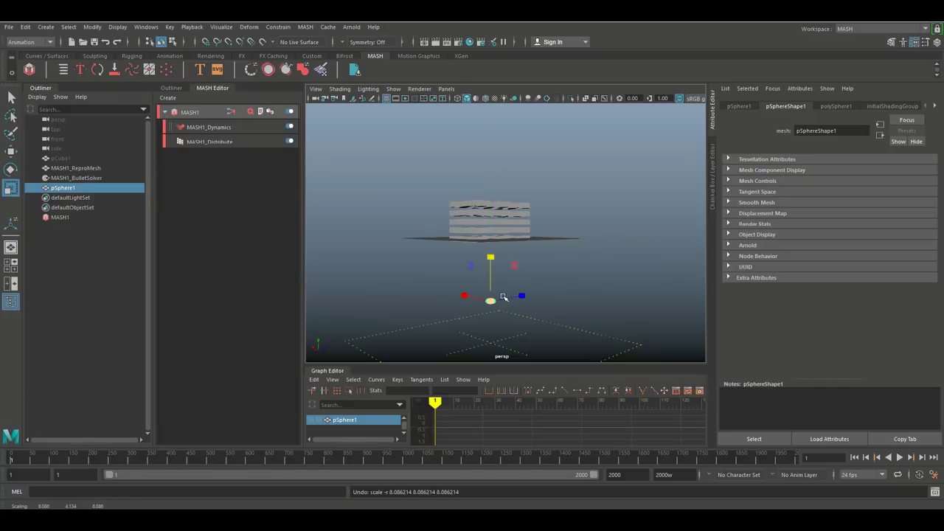
click(645, 306)
click(490, 301)
key(Delete)
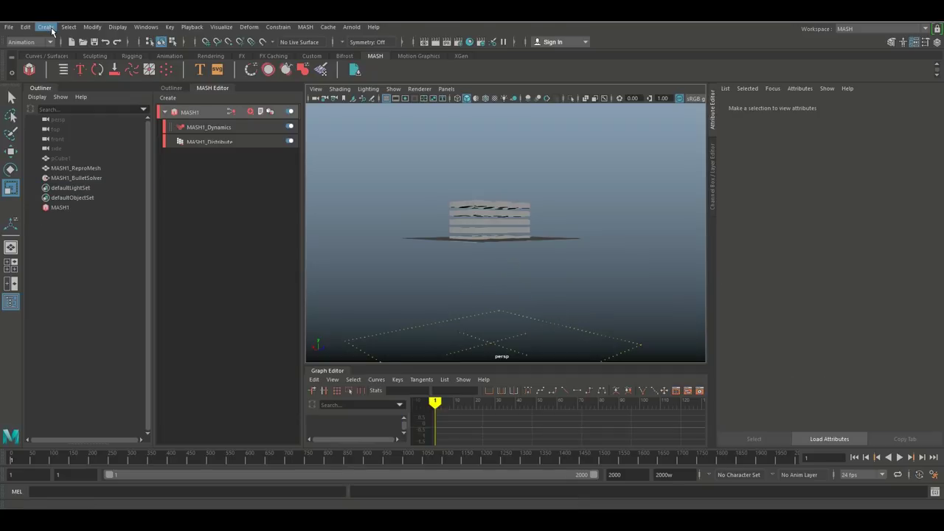
Create a new sphere beneath the boxes, scale it up, and test with playback.
click(49, 28)
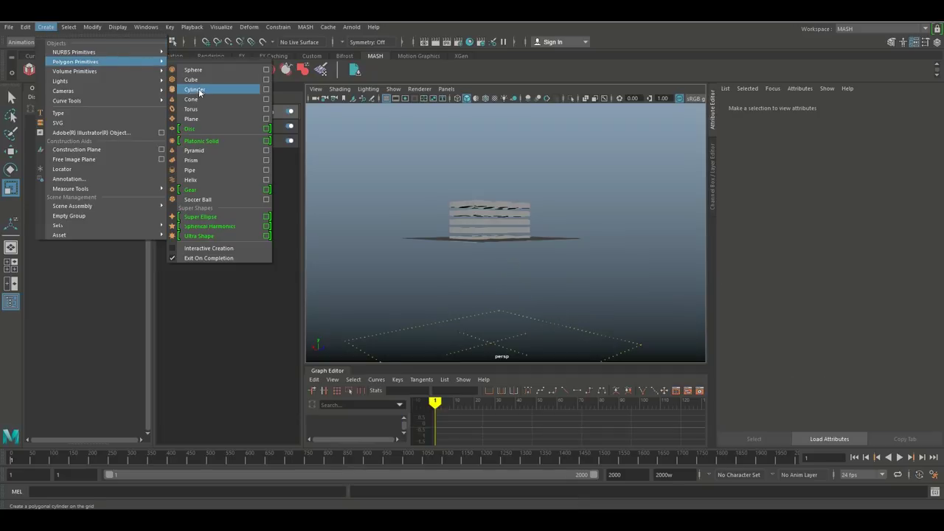
click(205, 70)
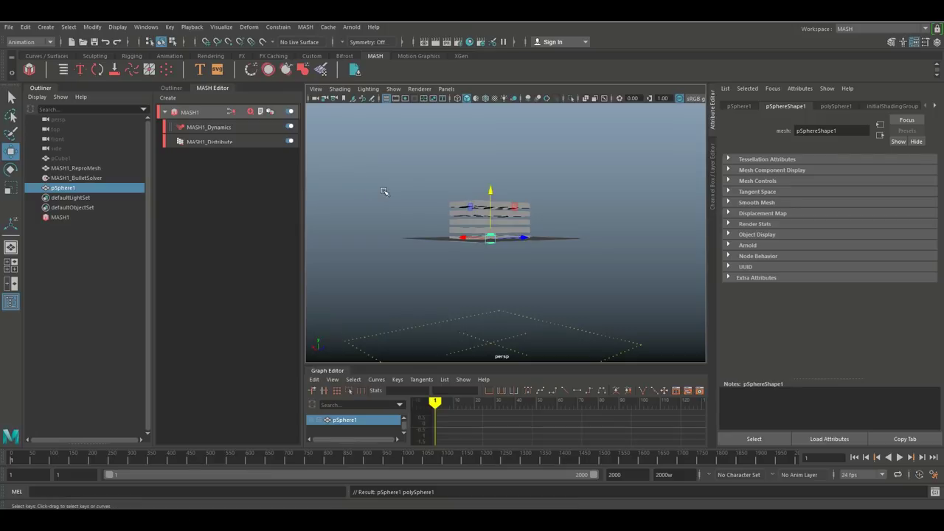
mouse_move(492, 193)
mouse_down()
mouse_move(499, 288)
mouse_move(552, 319)
mouse_move(524, 282)
mouse_move(541, 310)
mouse_move(526, 291)
mouse_move(474, 299)
mouse_move(504, 312)
mouse_up()
key(r)
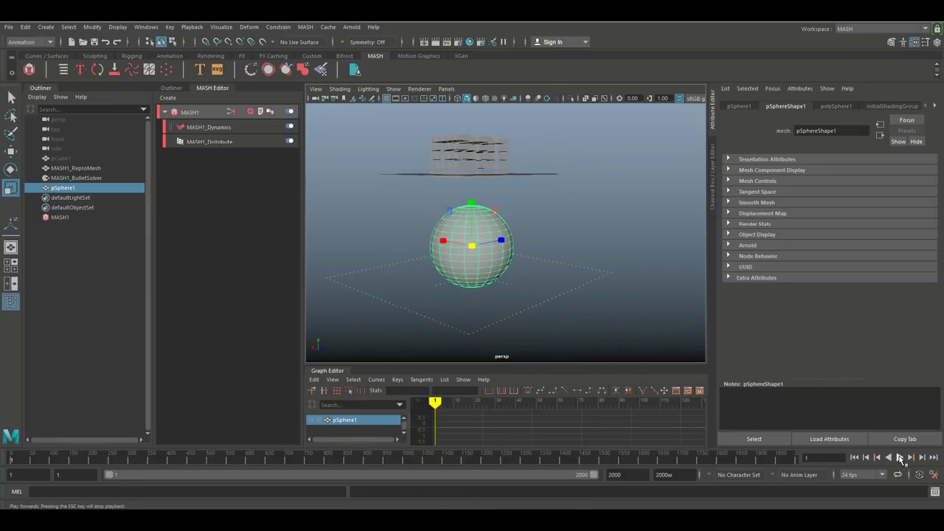
click(899, 458)
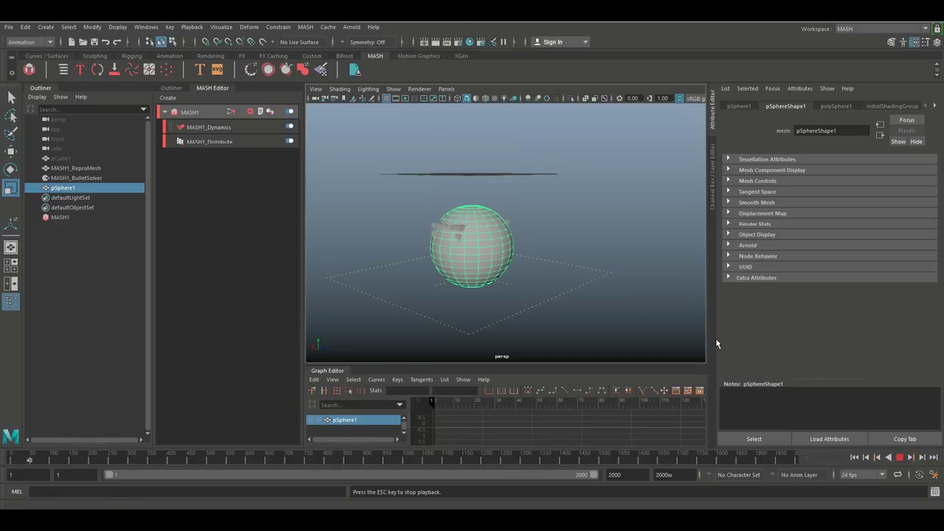
click(899, 458)
click(855, 458)
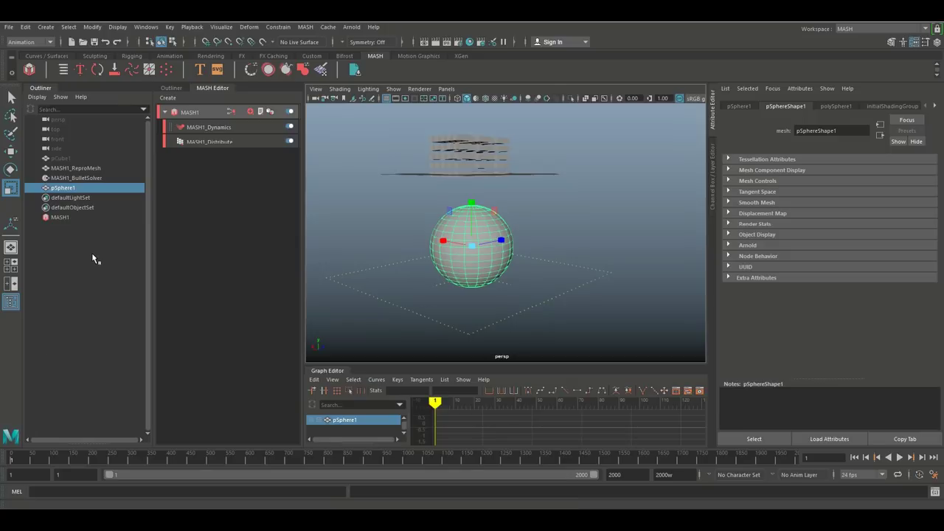
click(89, 179)
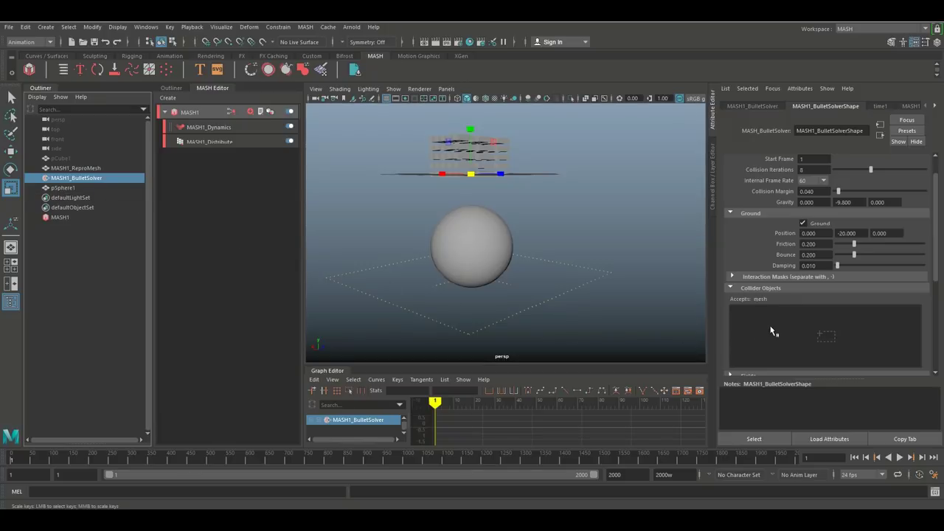
Add pSphere1Shape to the Bullet solver's Collider Objects and play back to test the boxes piling on it.
drag(770, 327, 772, 329)
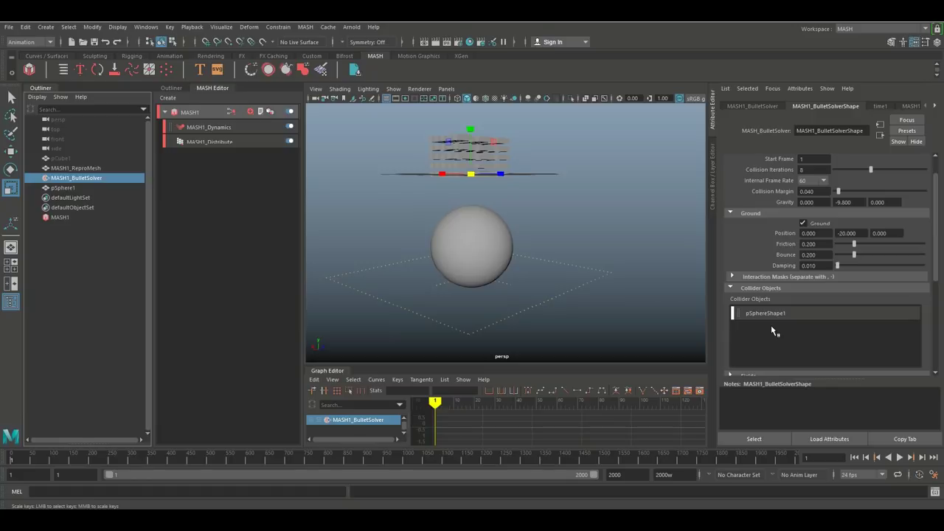
click(900, 458)
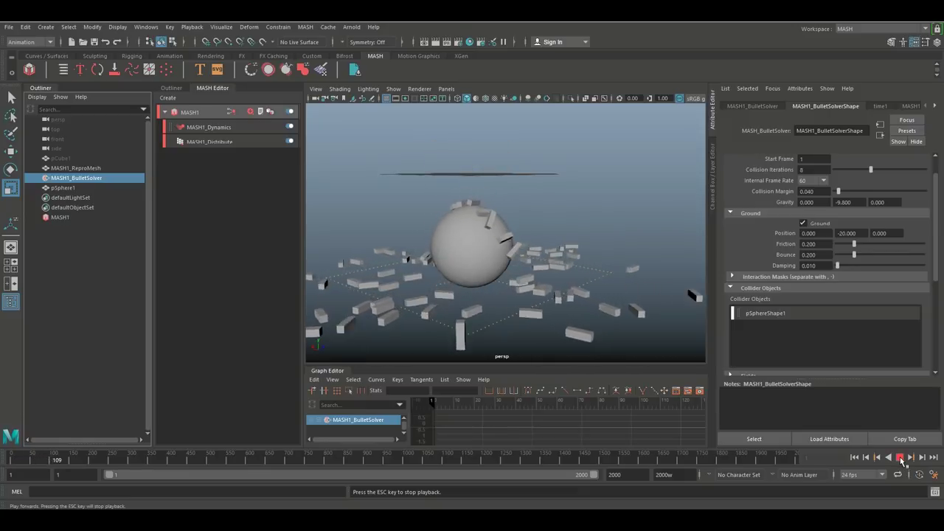
click(899, 459)
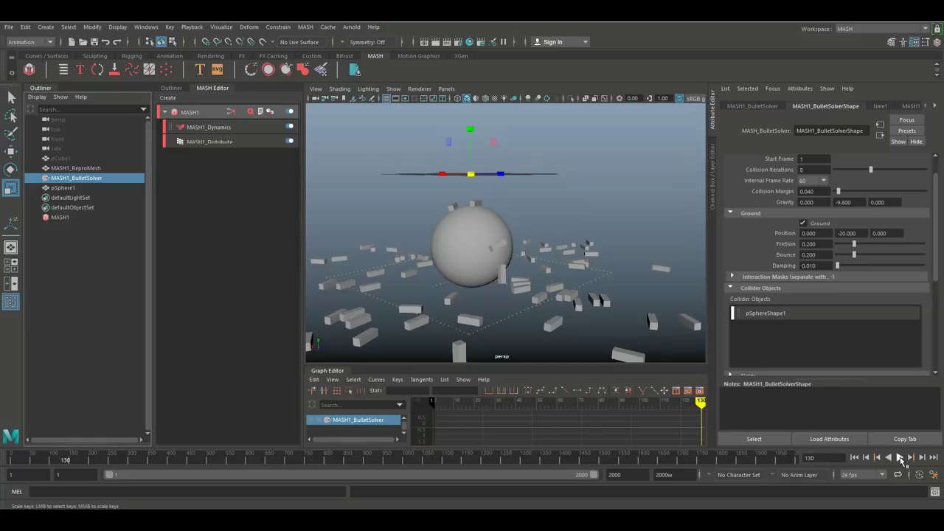
click(856, 458)
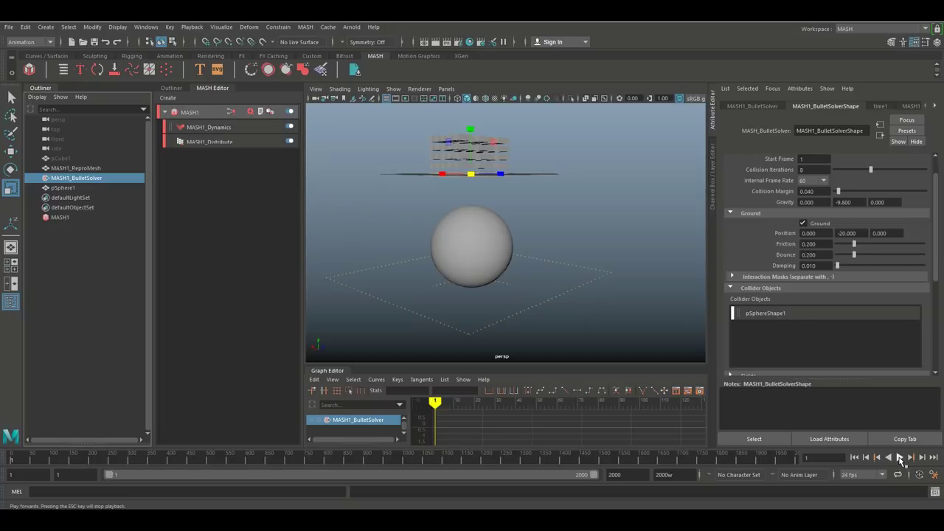
click(899, 458)
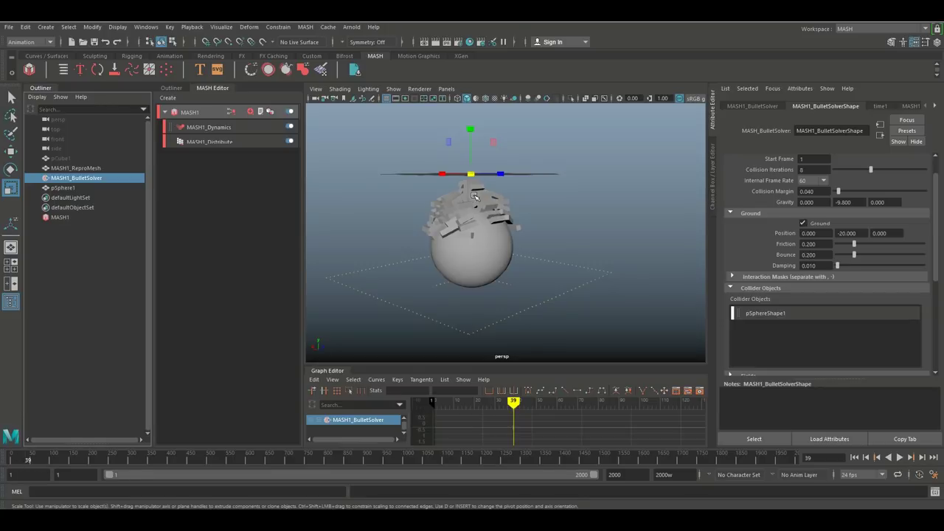
Move the sphere left of the boxes and key its position at frame 1.
click(855, 457)
mouse_move(556, 302)
alt+right_down()
mouse_move(611, 308)
mouse_move(553, 308)
mouse_move(574, 316)
alt+right_up()
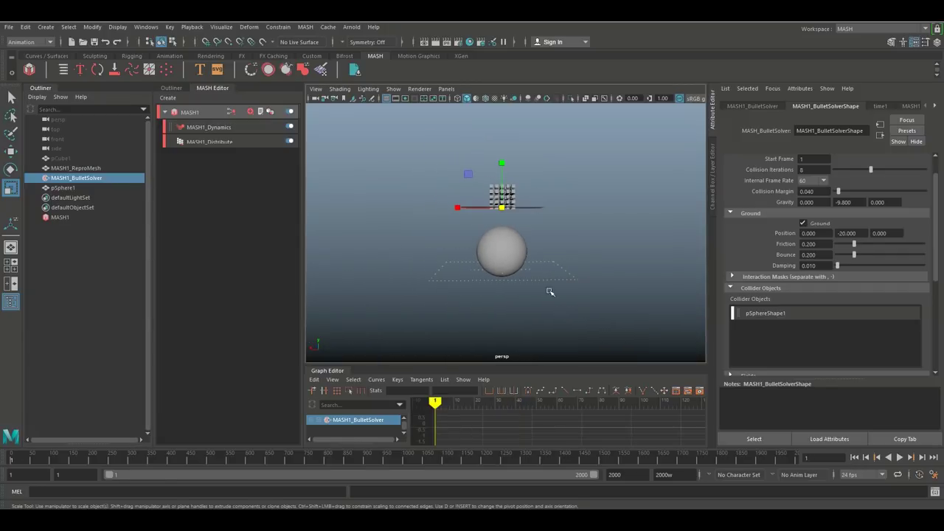
click(509, 253)
key(w)
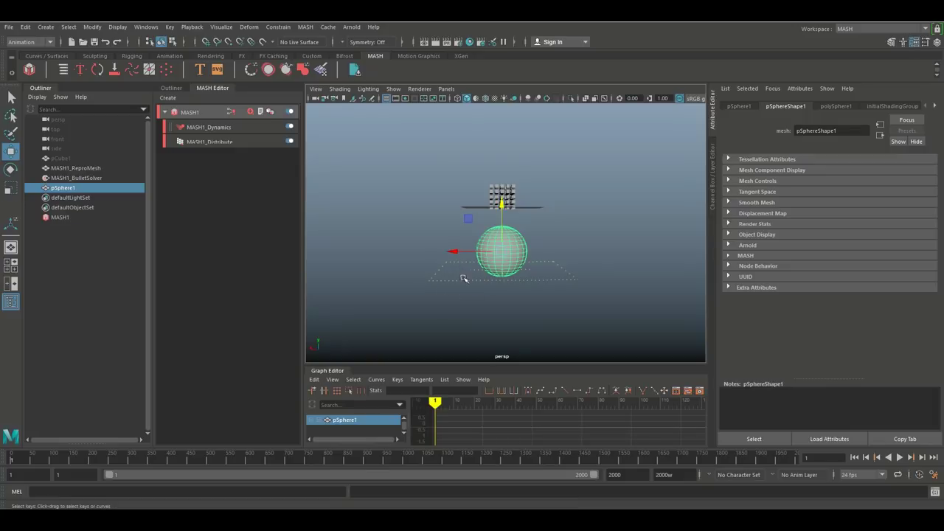
drag(452, 252, 356, 257)
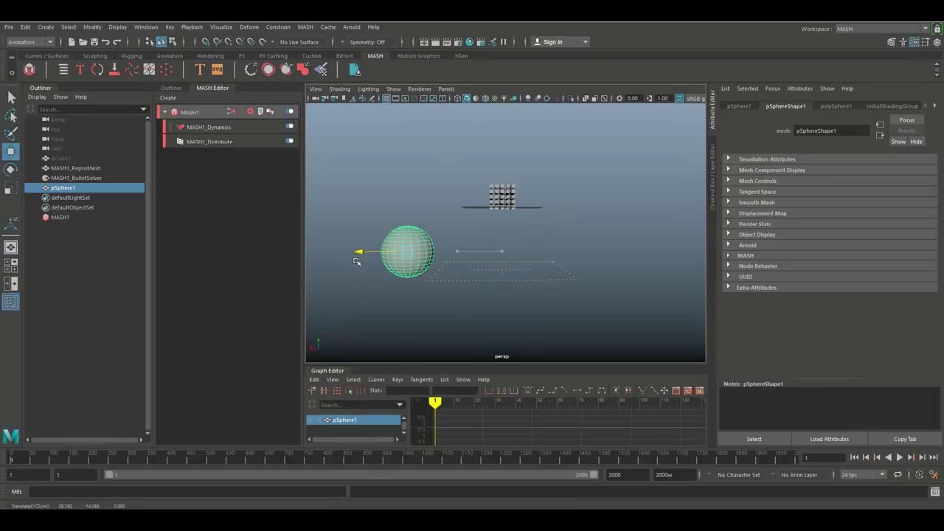
key(s)
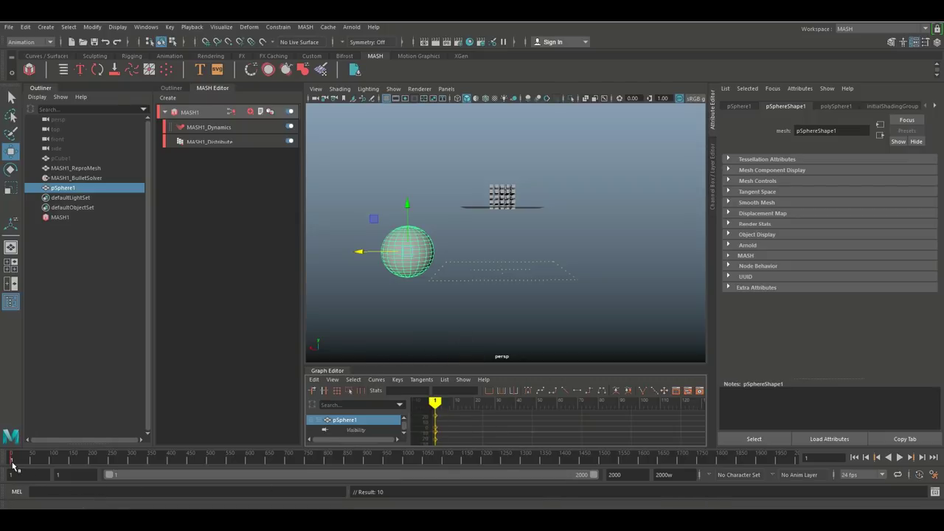
At frame 39, move the sphere right under the boxes and key its position.
drag(12, 465, 27, 470)
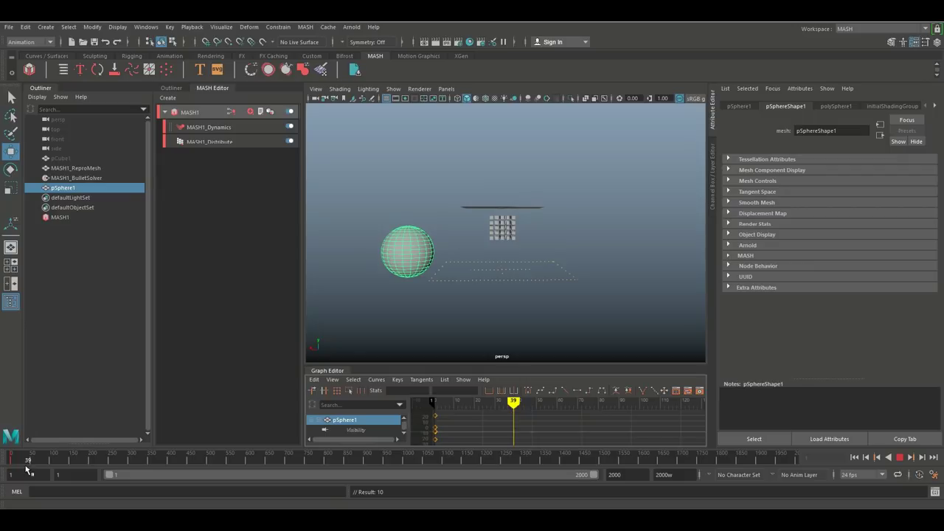
key(w)
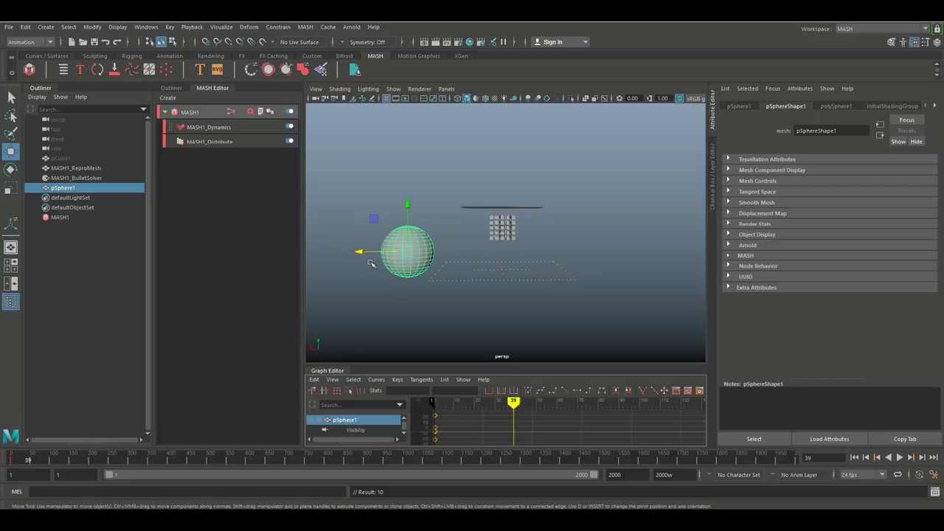
drag(360, 251, 450, 280)
key(s)
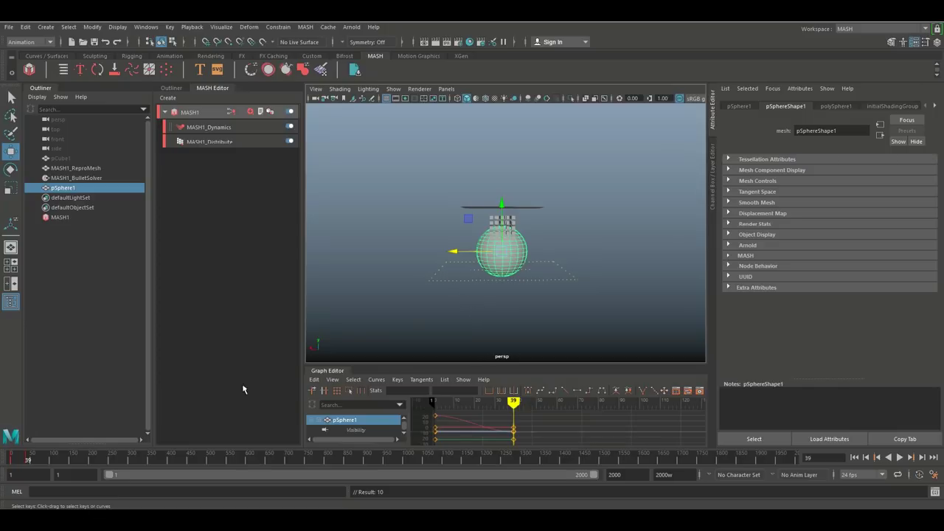
At frame 76, push the sphere further right, key it, then rewind to frame 1.
key(alt+v)
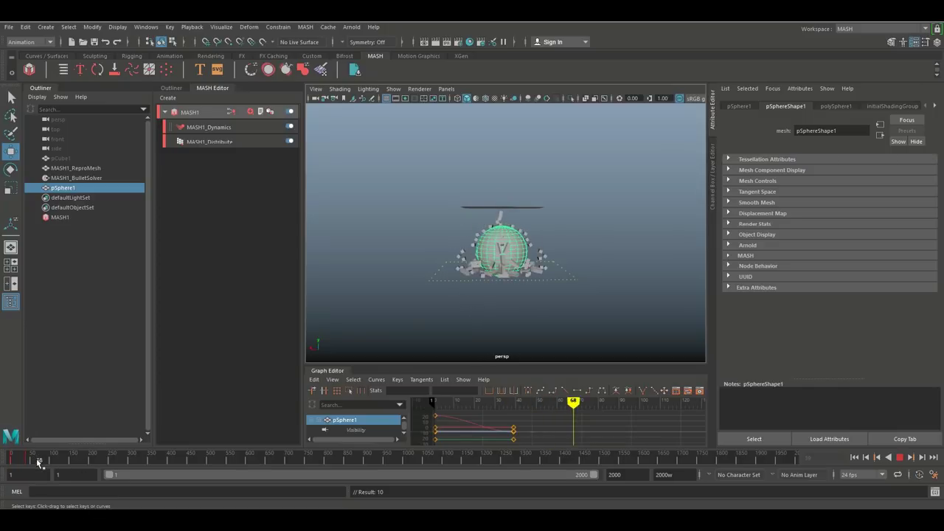
key(alt+v)
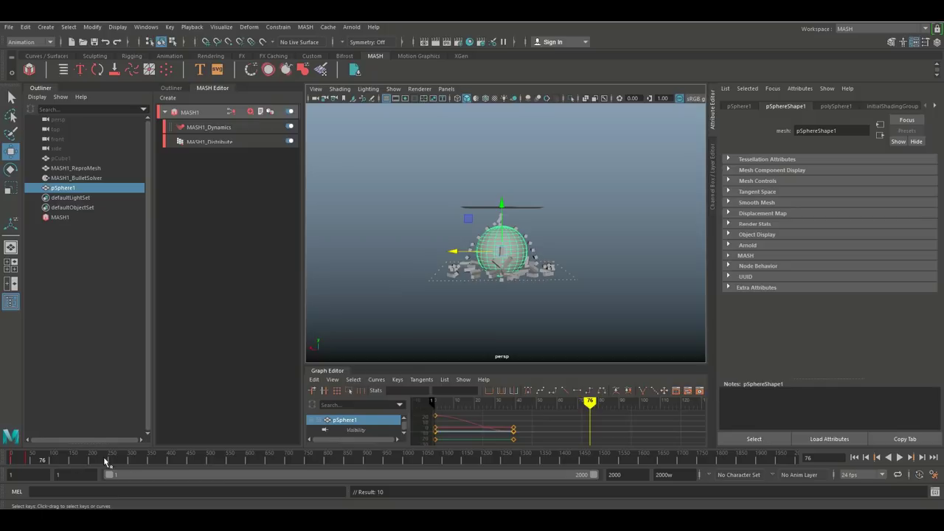
drag(453, 251, 541, 259)
key(s)
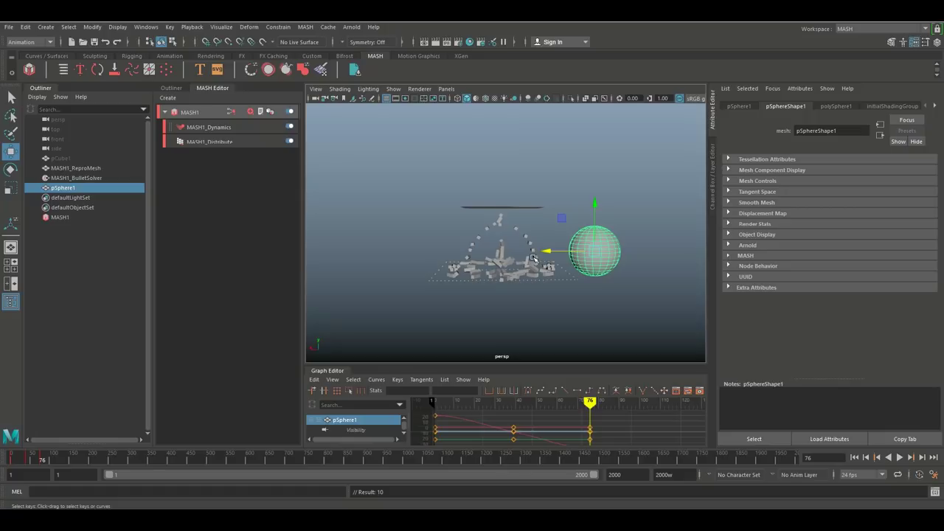
click(855, 459)
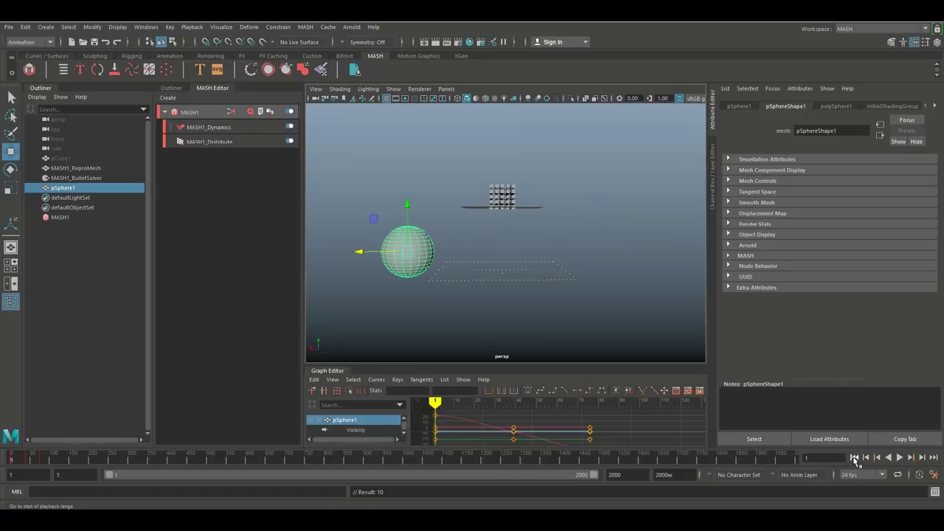
mouse_move(561, 312)
alt+mouse_down()
mouse_move(543, 323)
mouse_move(554, 297)
mouse_move(554, 312)
alt+mouse_up()
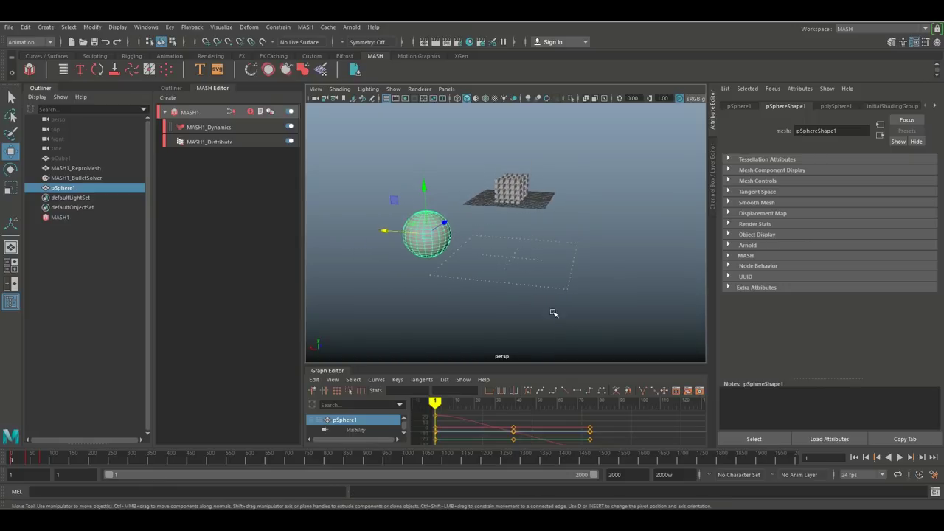
Turn off the viewport grid and play the animation of the sphere scattering the boxes.
click(117, 27)
click(130, 53)
alt+drag(516, 295, 502, 287)
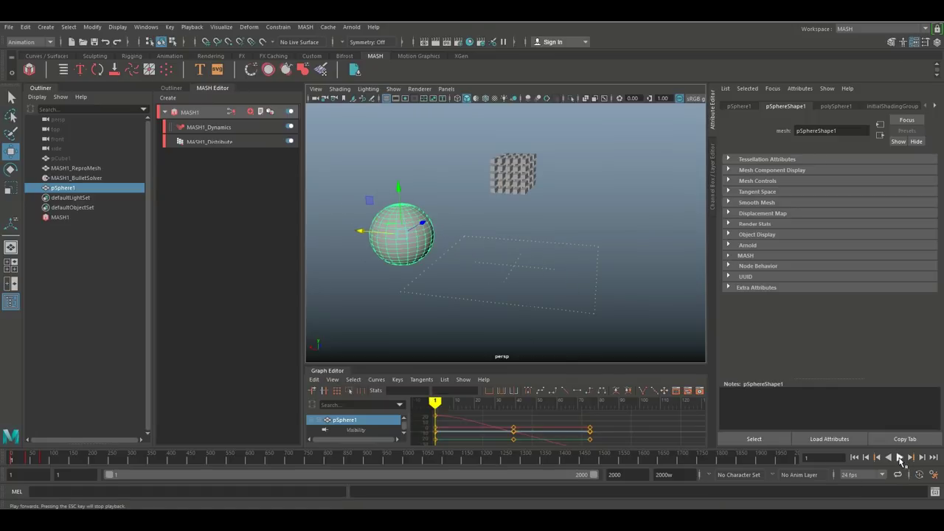
click(900, 457)
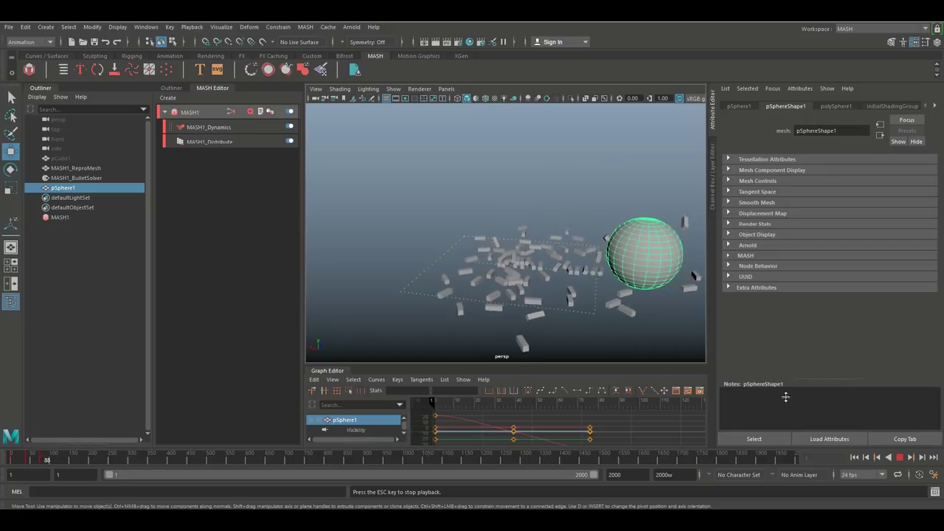
click(900, 458)
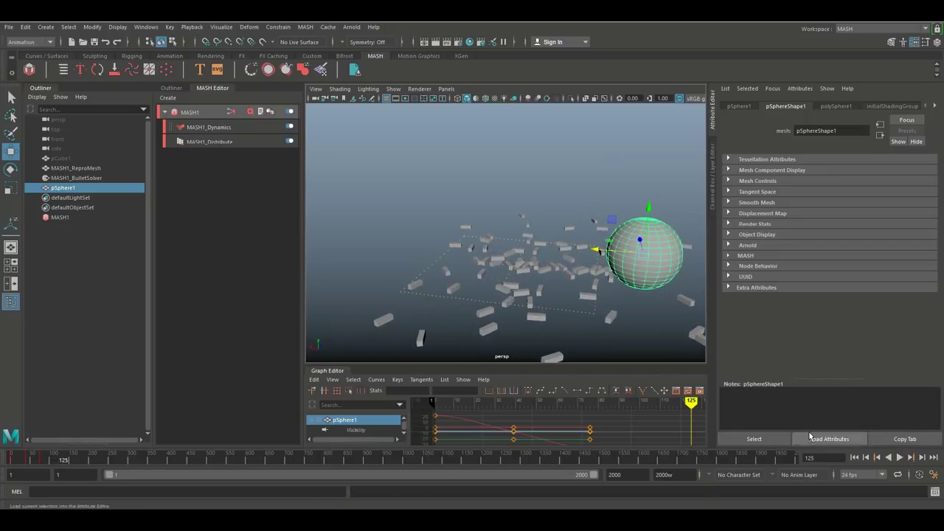